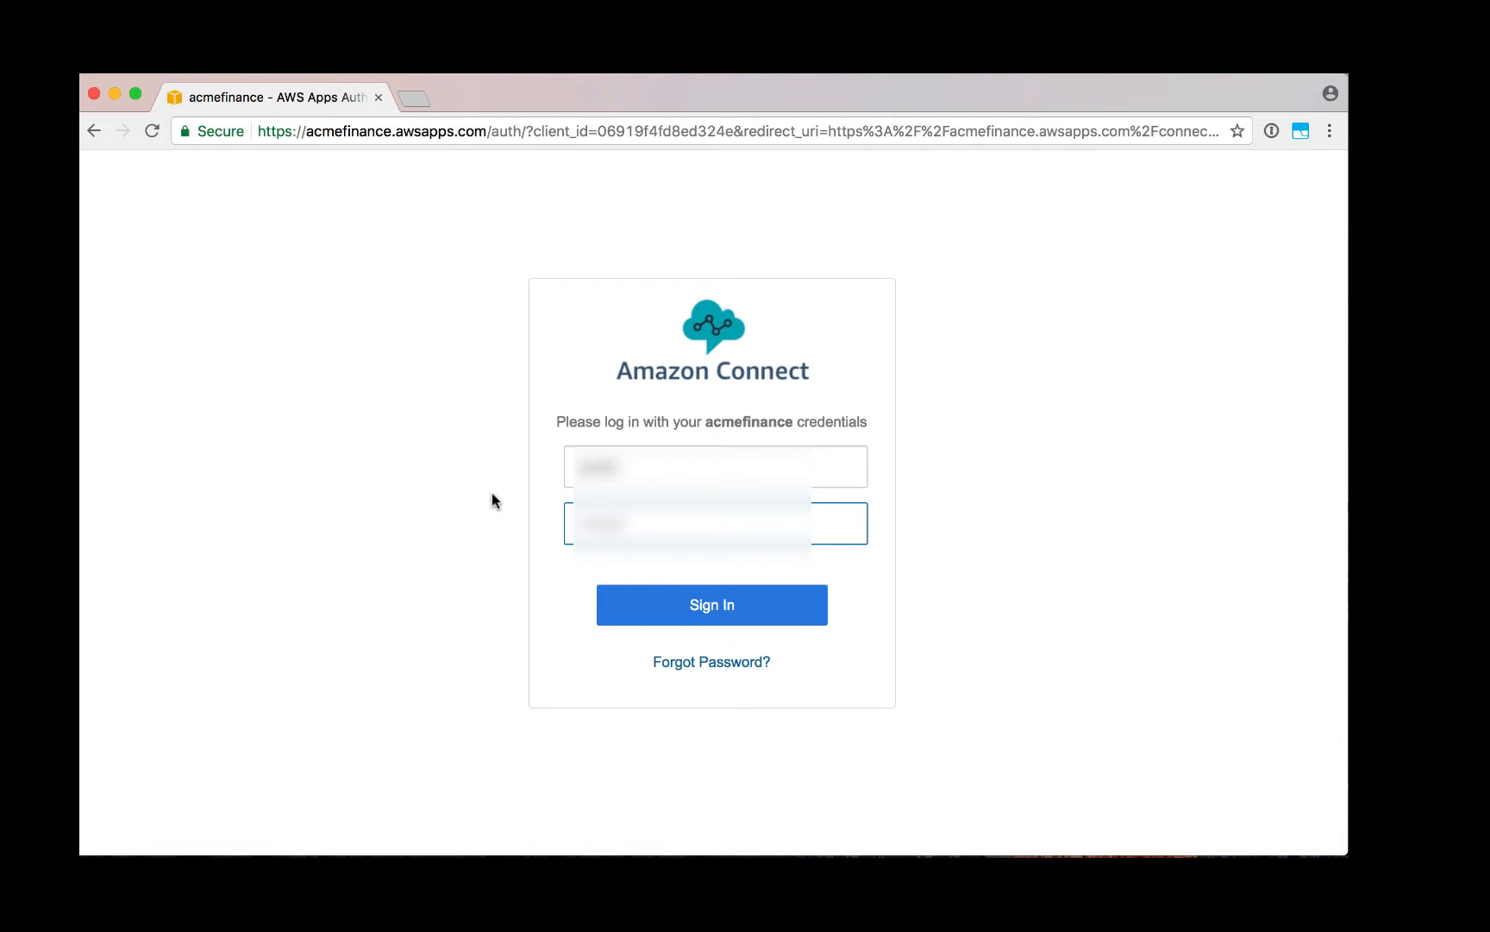
Step: Sign in to Amazon Connect so the Contact Control Panel shows the agent Available
{"action": "left_click", "coordinate": [688, 609]}
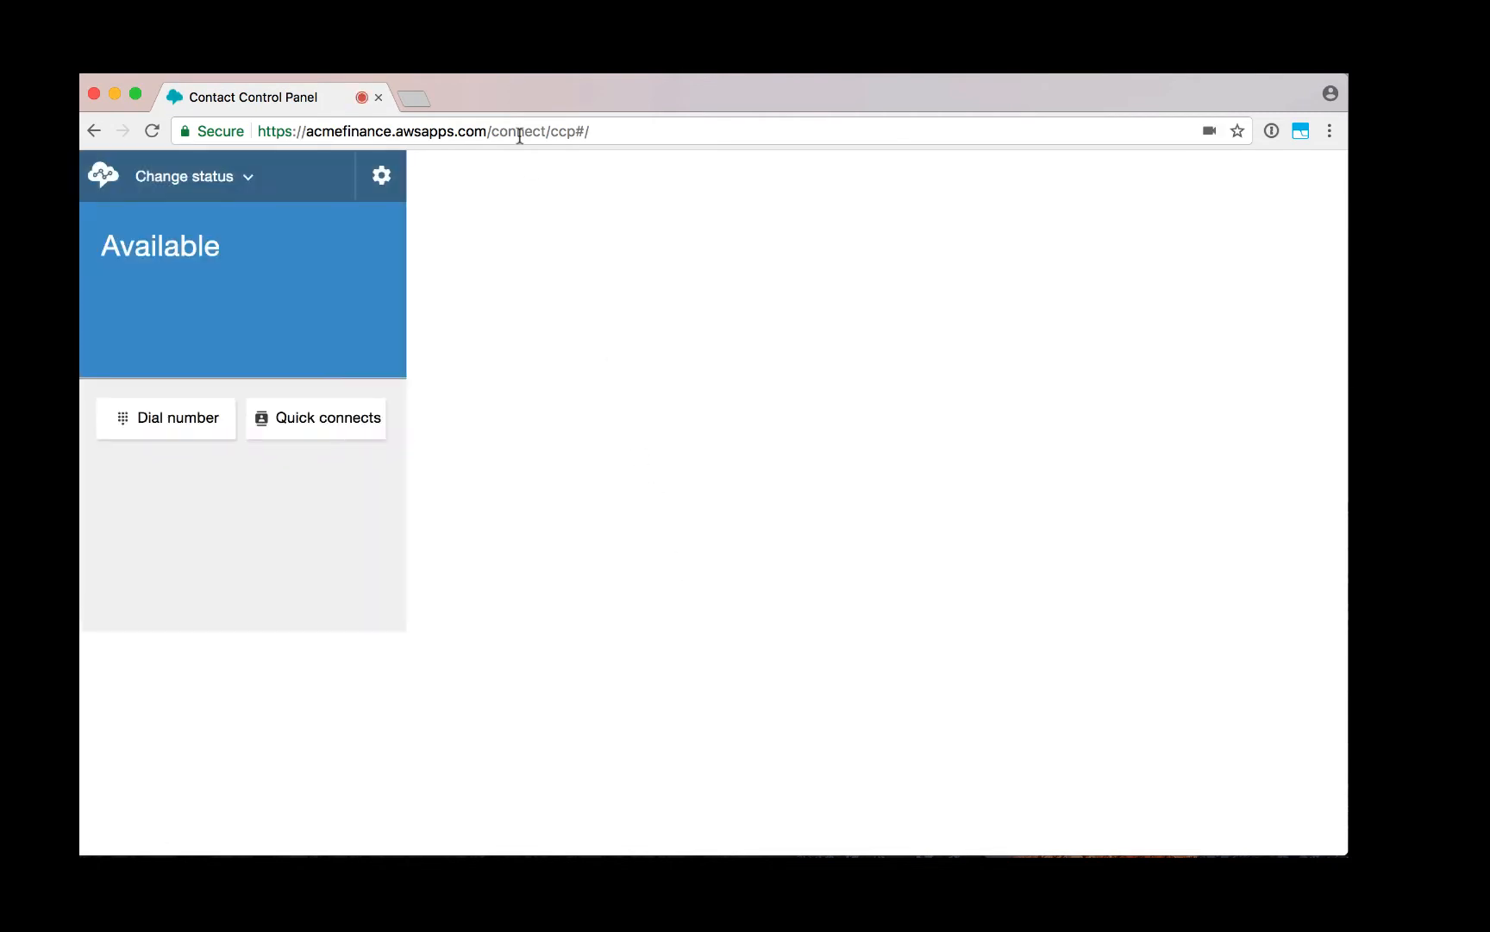
Step: Reach the Salesforce login page in a new tab and sign in to the Service Console
{"action": "left_click", "coordinate": [413, 99]}
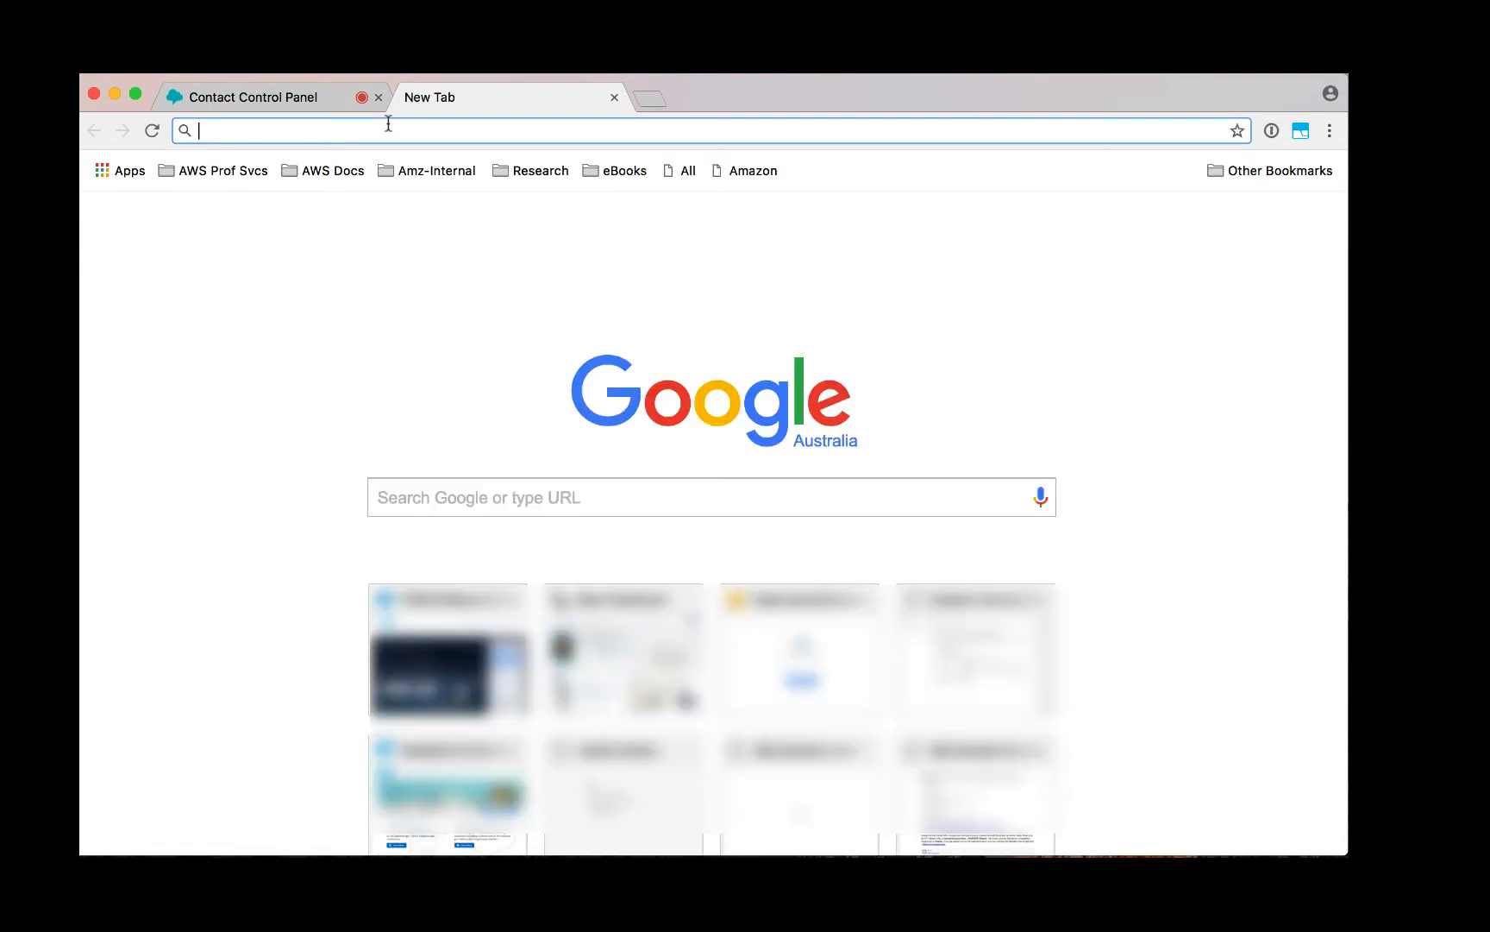
{"action": "type", "text": "sales"}
{"action": "key", "text": "Return"}
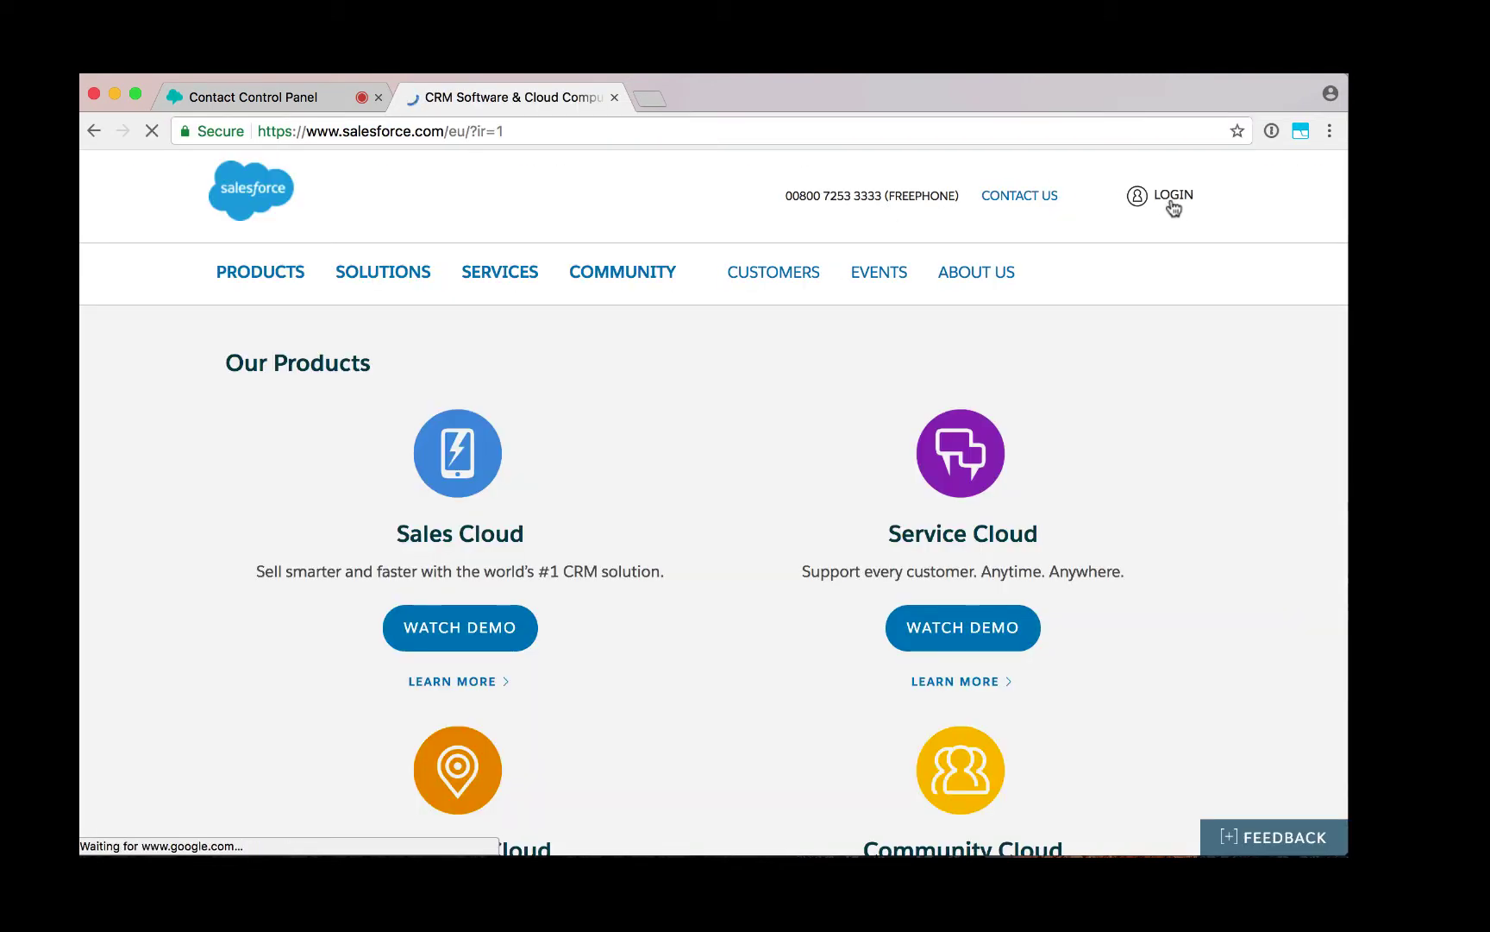
{"action": "left_click", "coordinate": [1172, 195]}
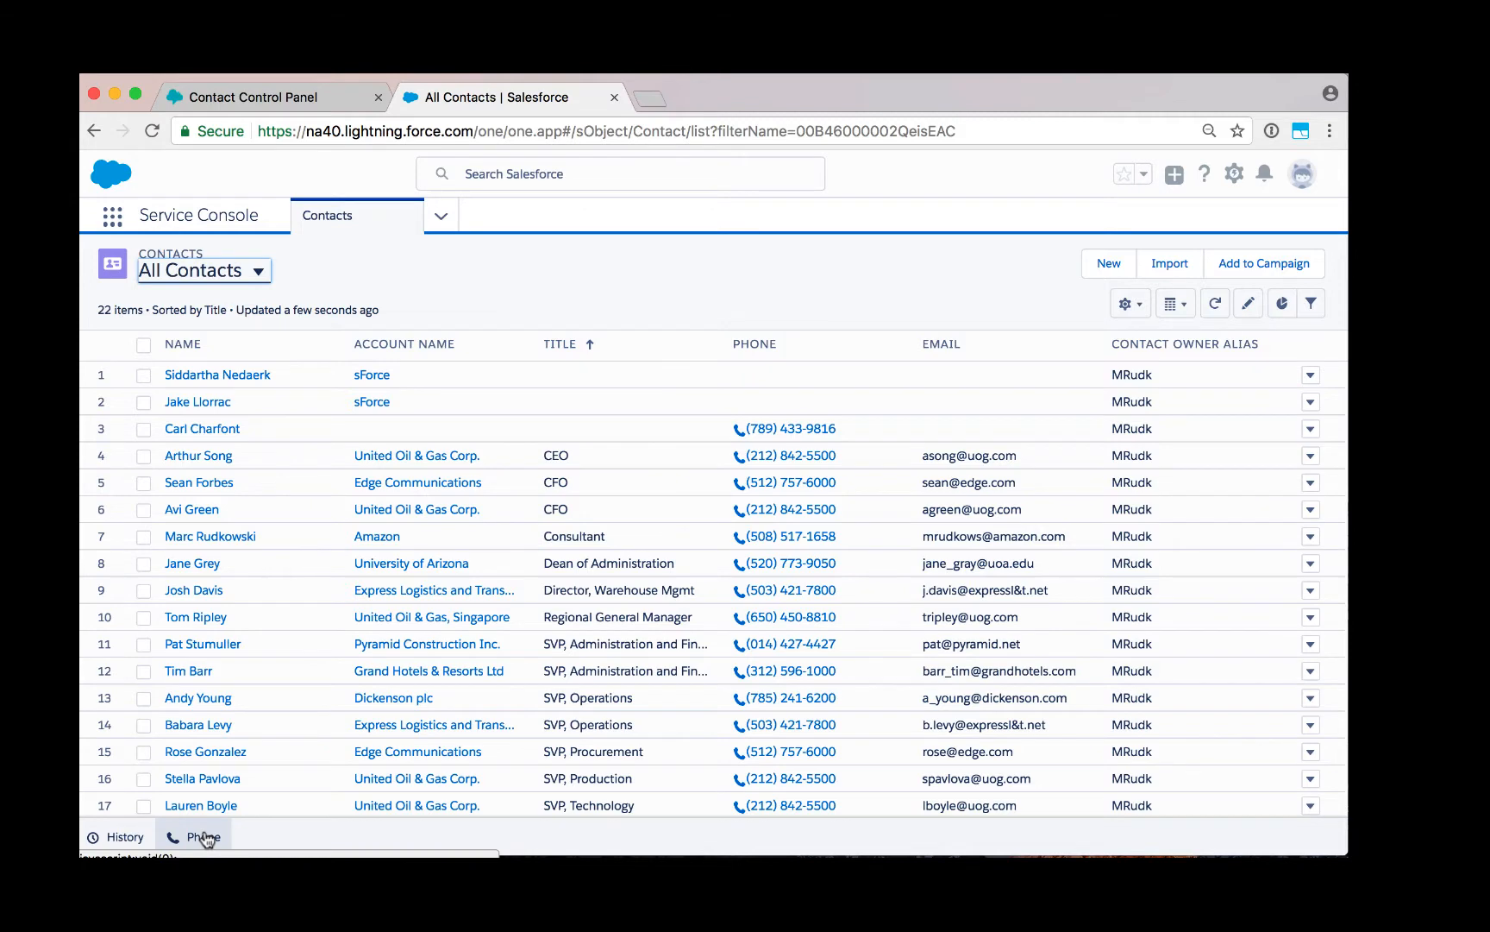
{"action": "left_click", "coordinate": [205, 840]}
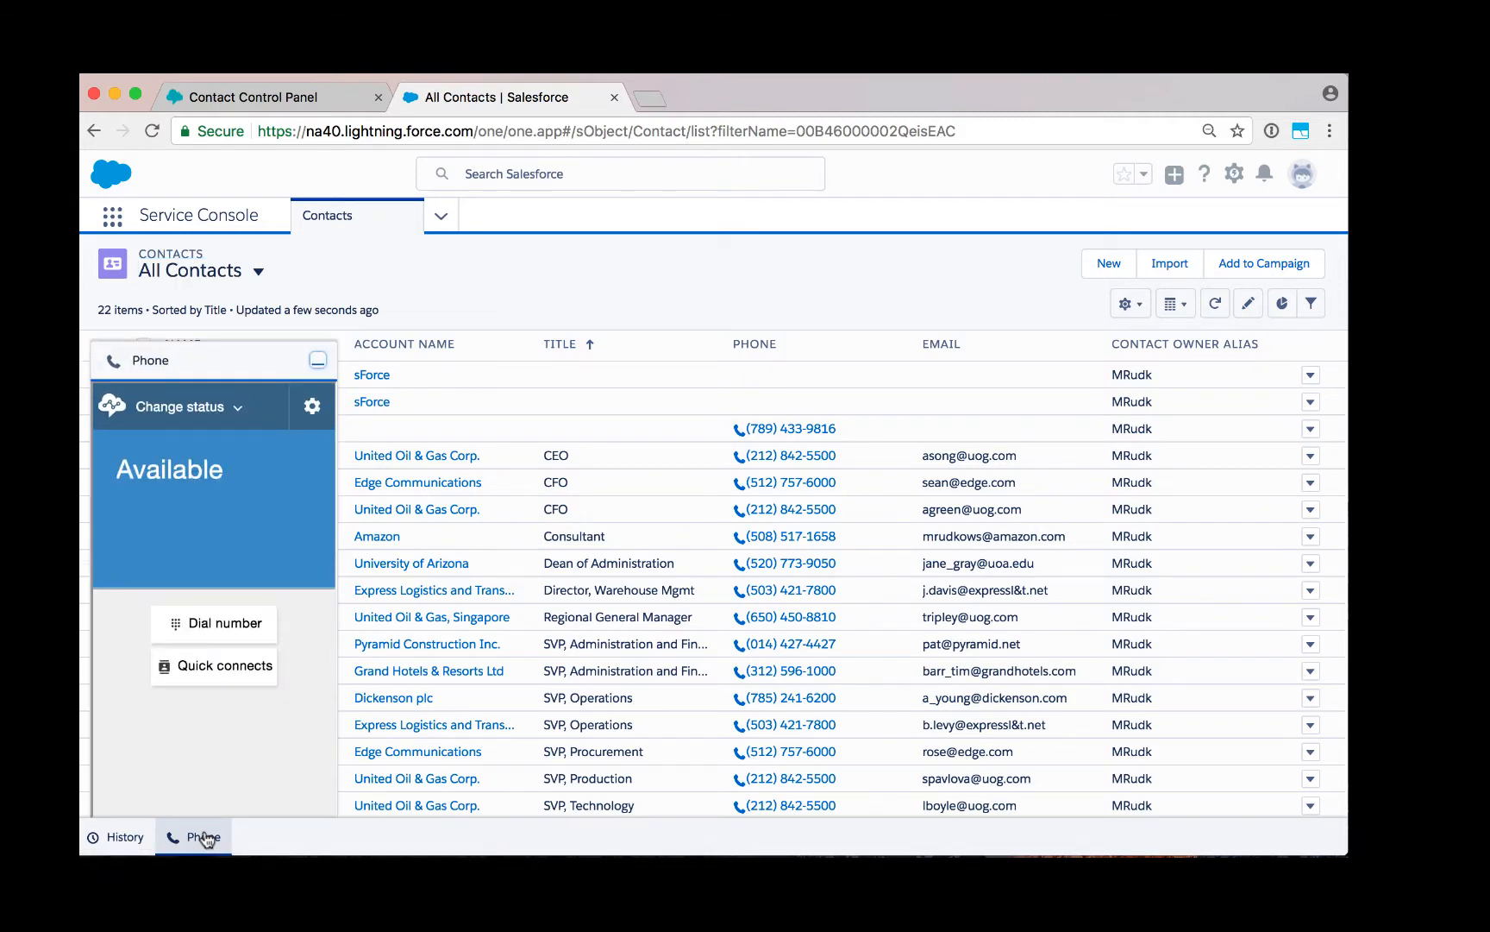
{"action": "left_click", "coordinate": [205, 839]}
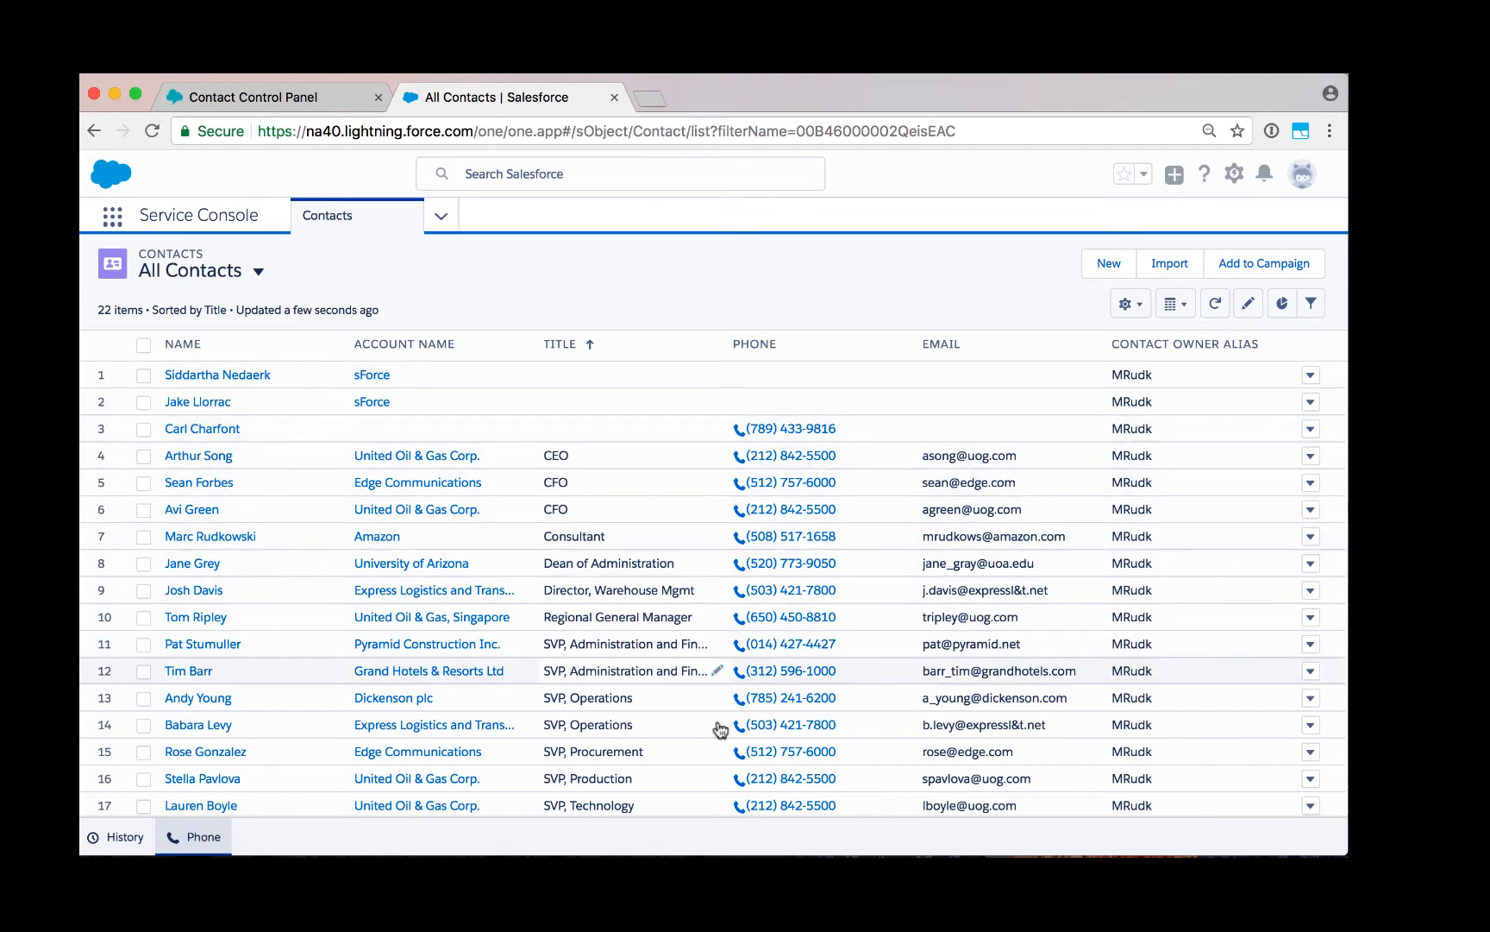
{"action": "left_click", "coordinate": [228, 538]}
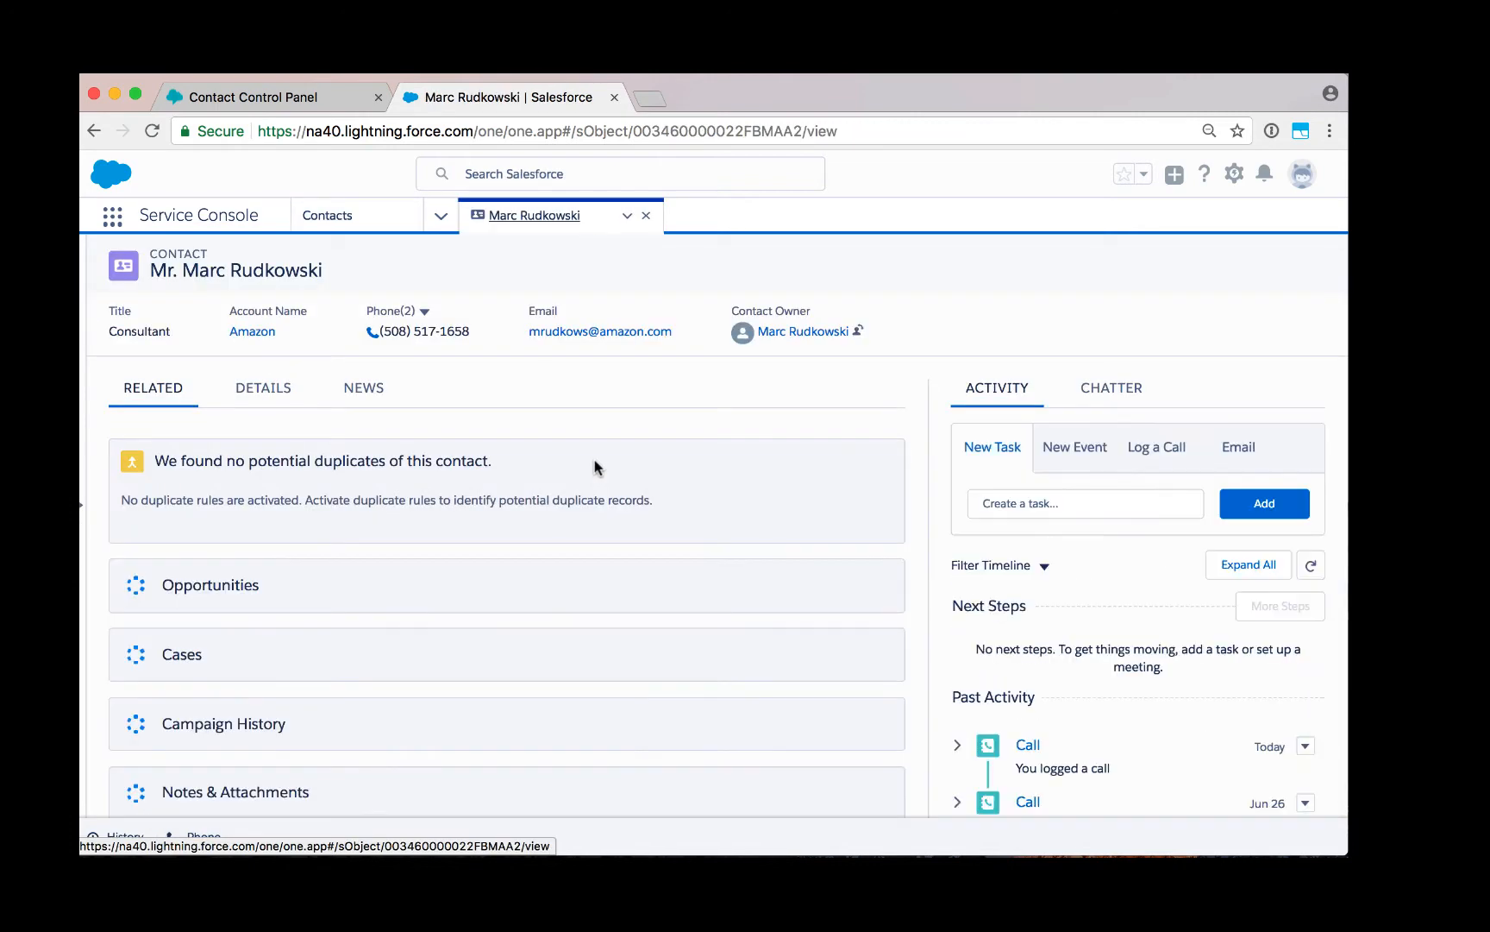
{"action": "left_click", "coordinate": [425, 339]}
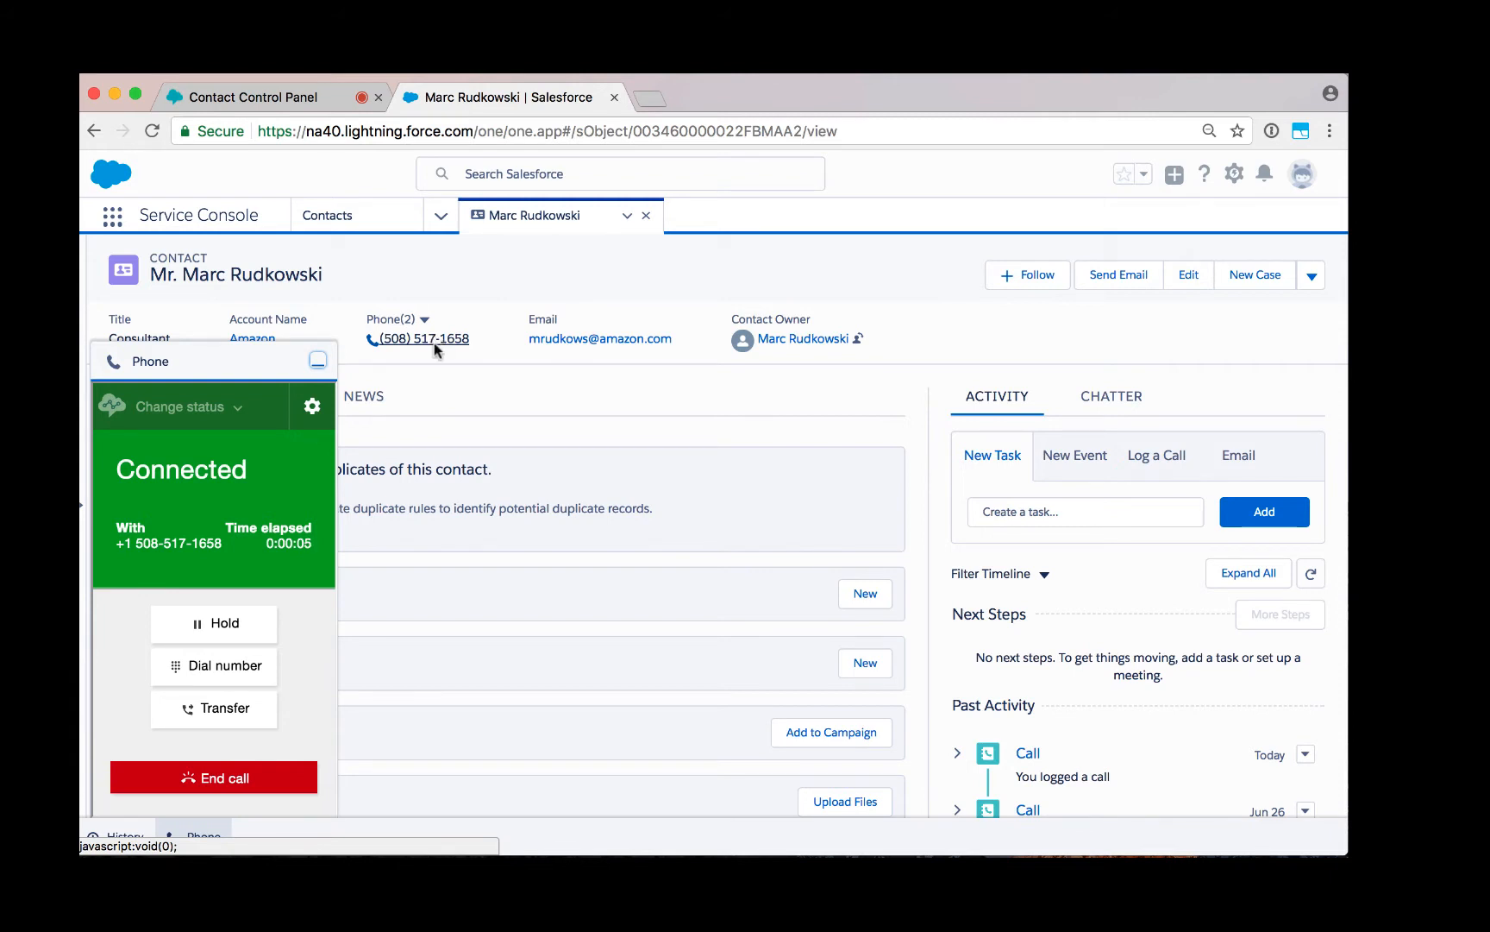
{"action": "left_click", "coordinate": [317, 360]}
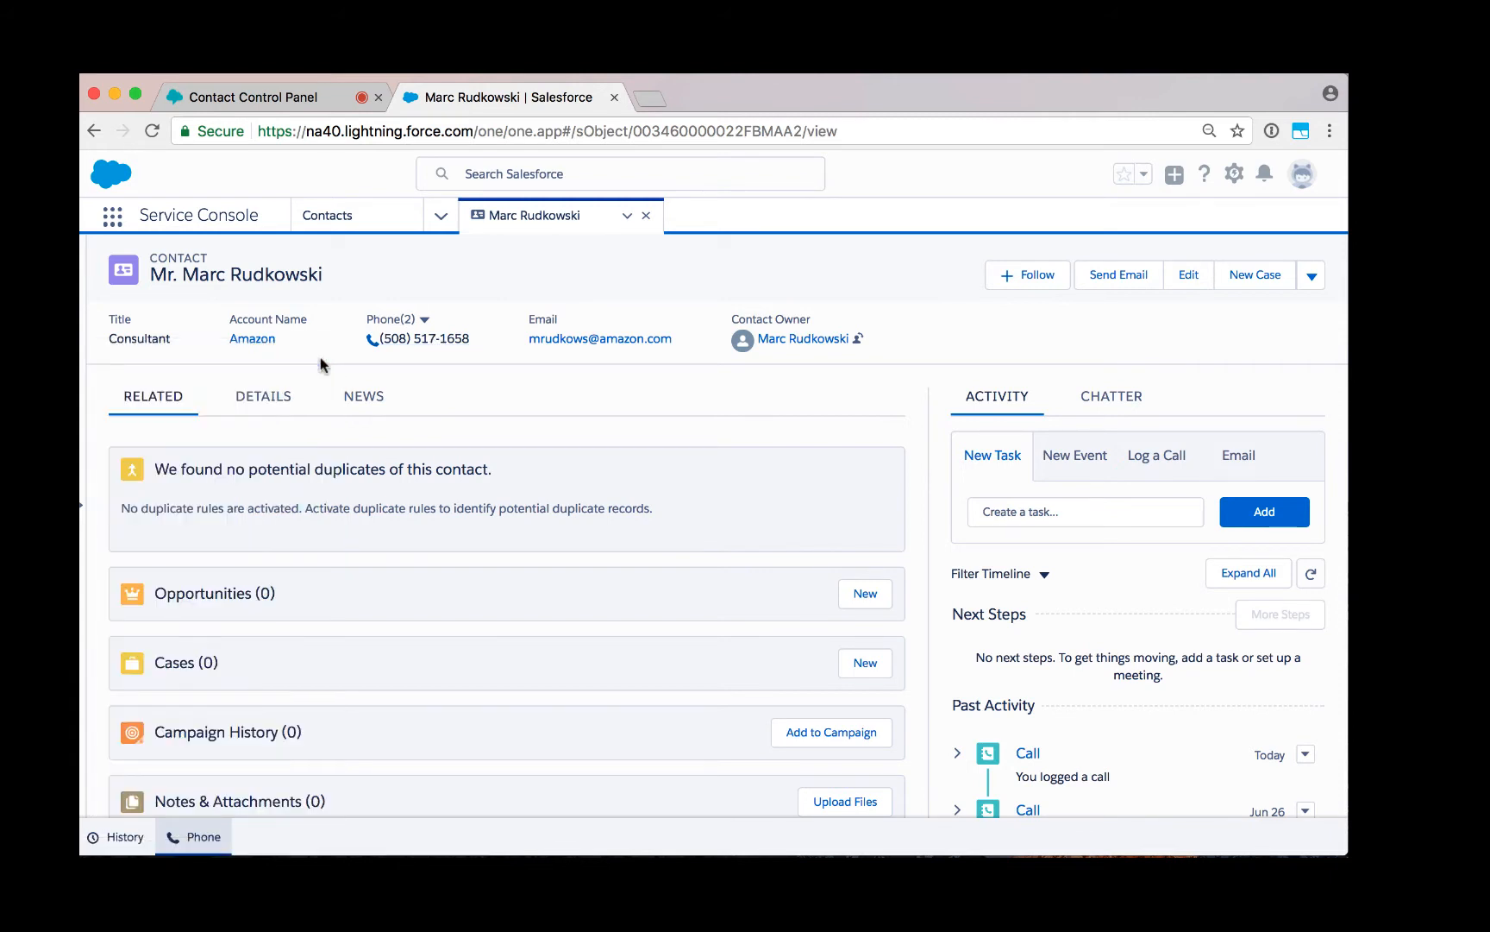
{"action": "left_click", "coordinate": [193, 837]}
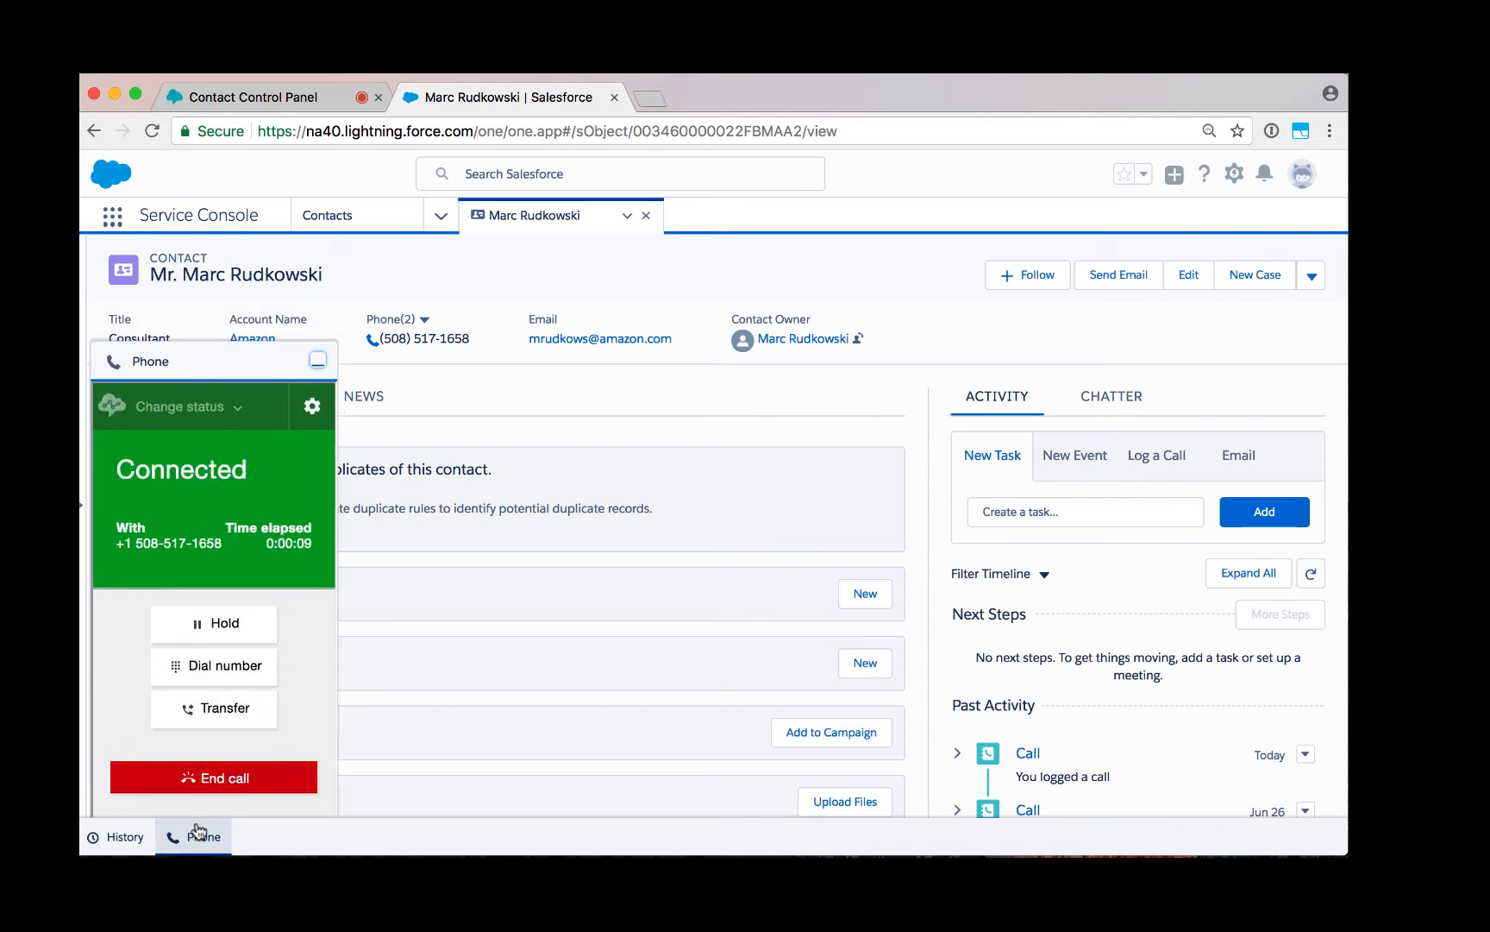
{"action": "left_click", "coordinate": [193, 780]}
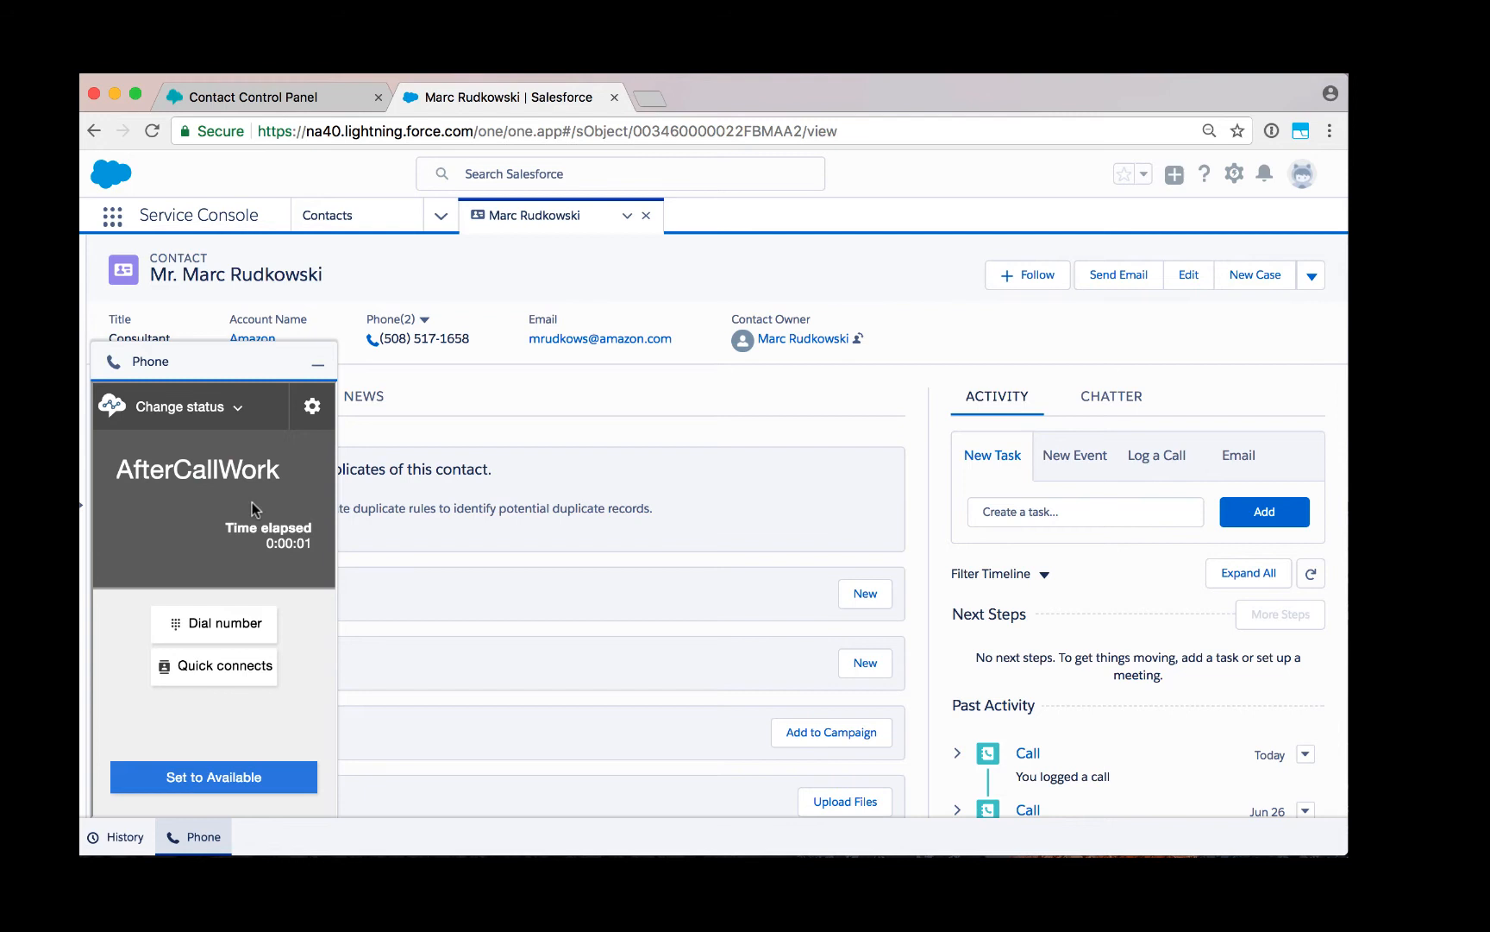
Step: Log the call on Marc's record with the comment that it went very well, then set Available
{"action": "left_click", "coordinate": [1073, 512]}
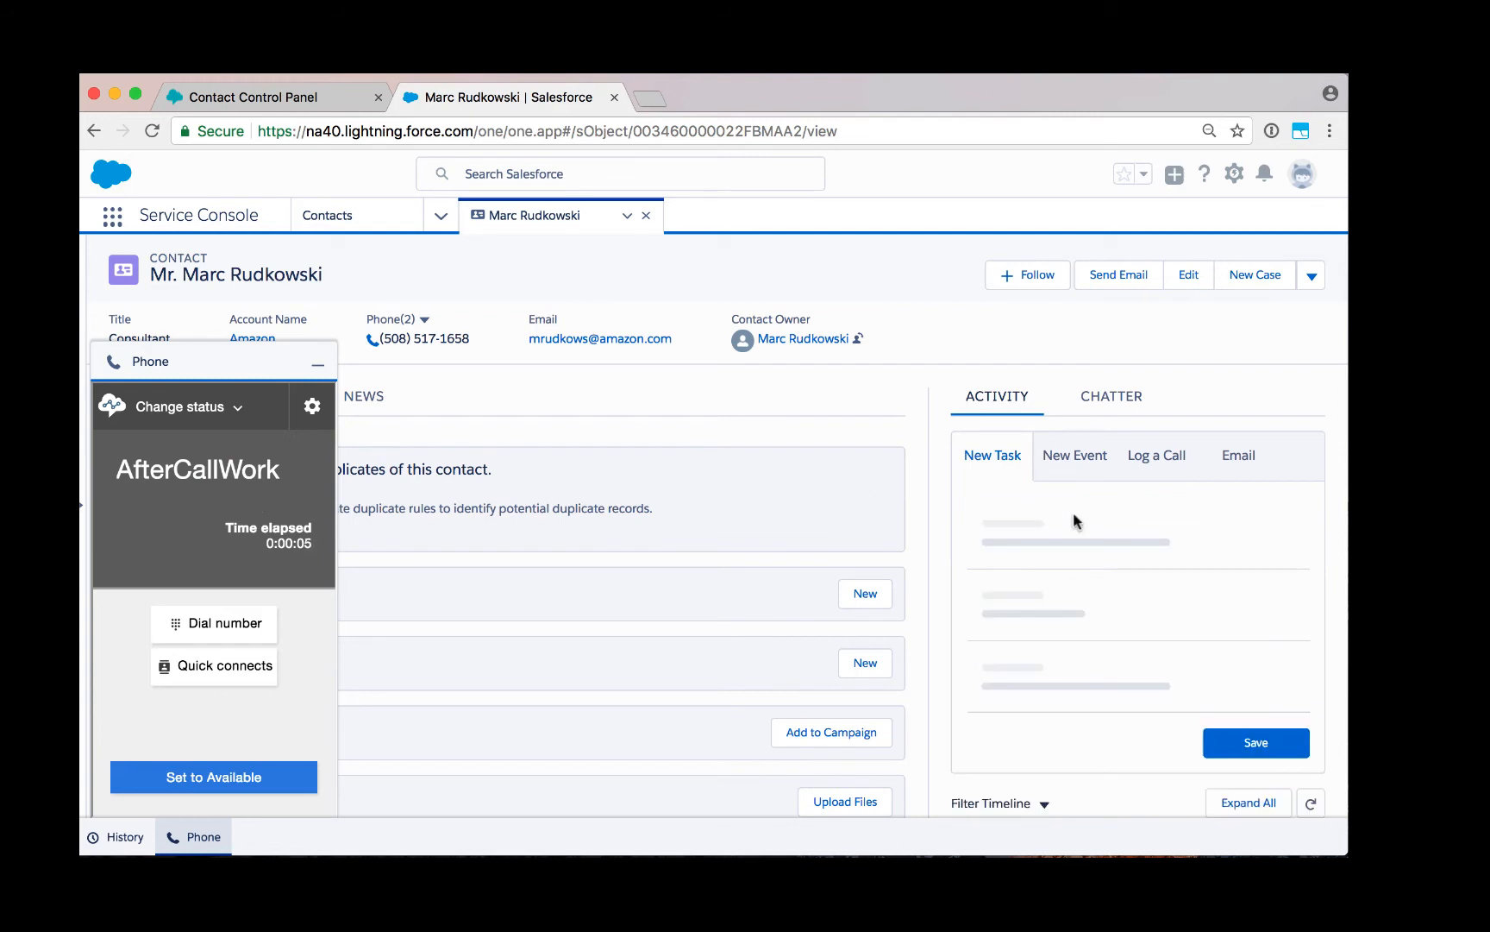
{"action": "left_click", "coordinate": [1159, 462]}
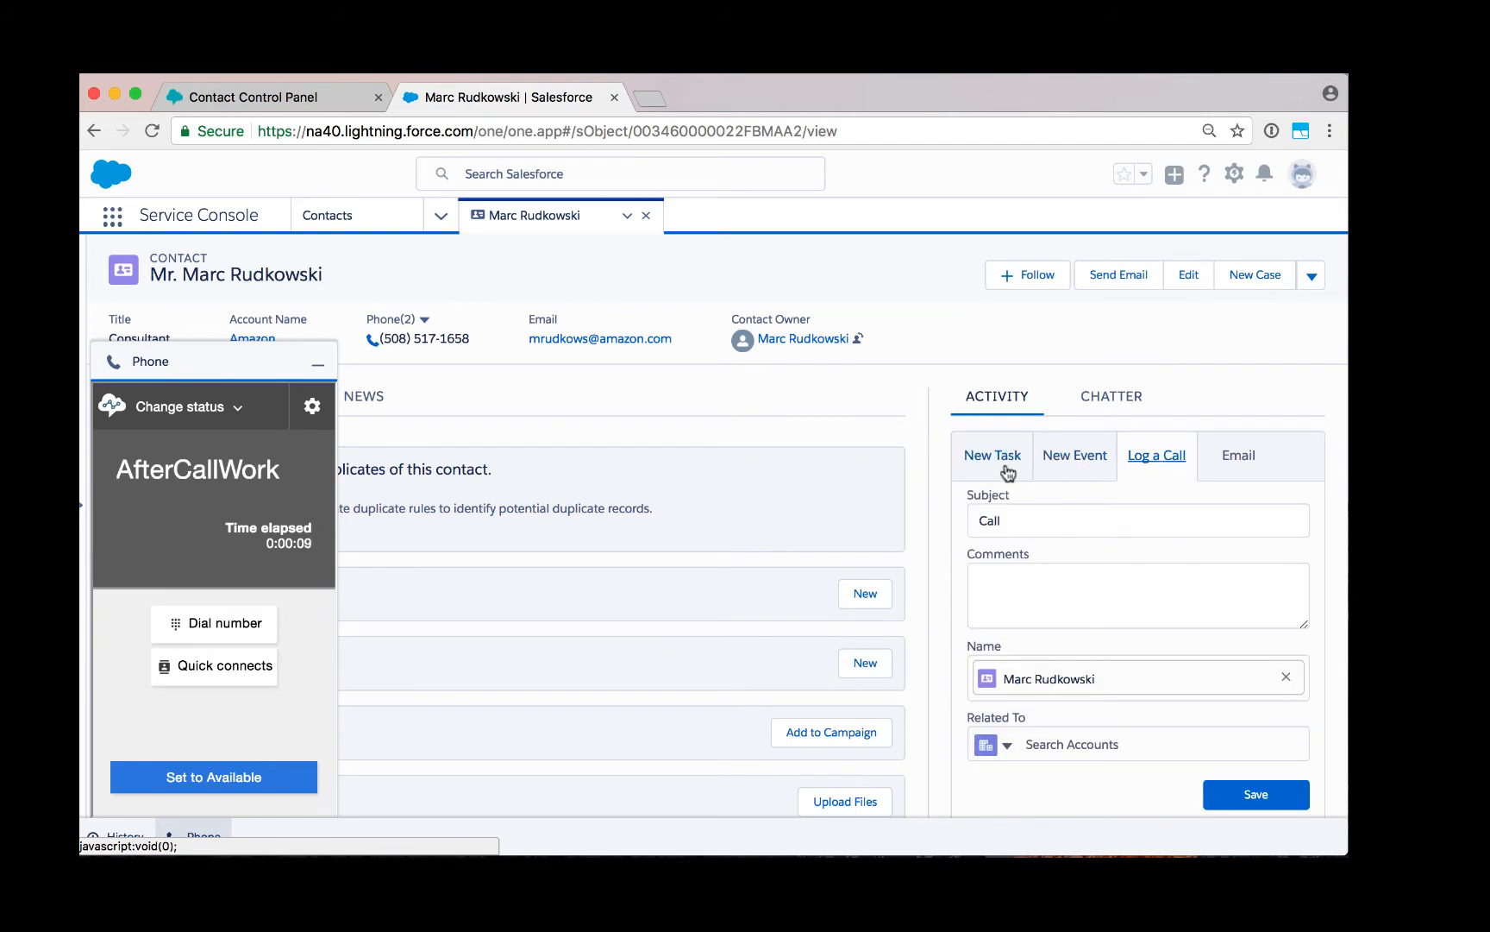
{"action": "left_click", "coordinate": [1009, 587]}
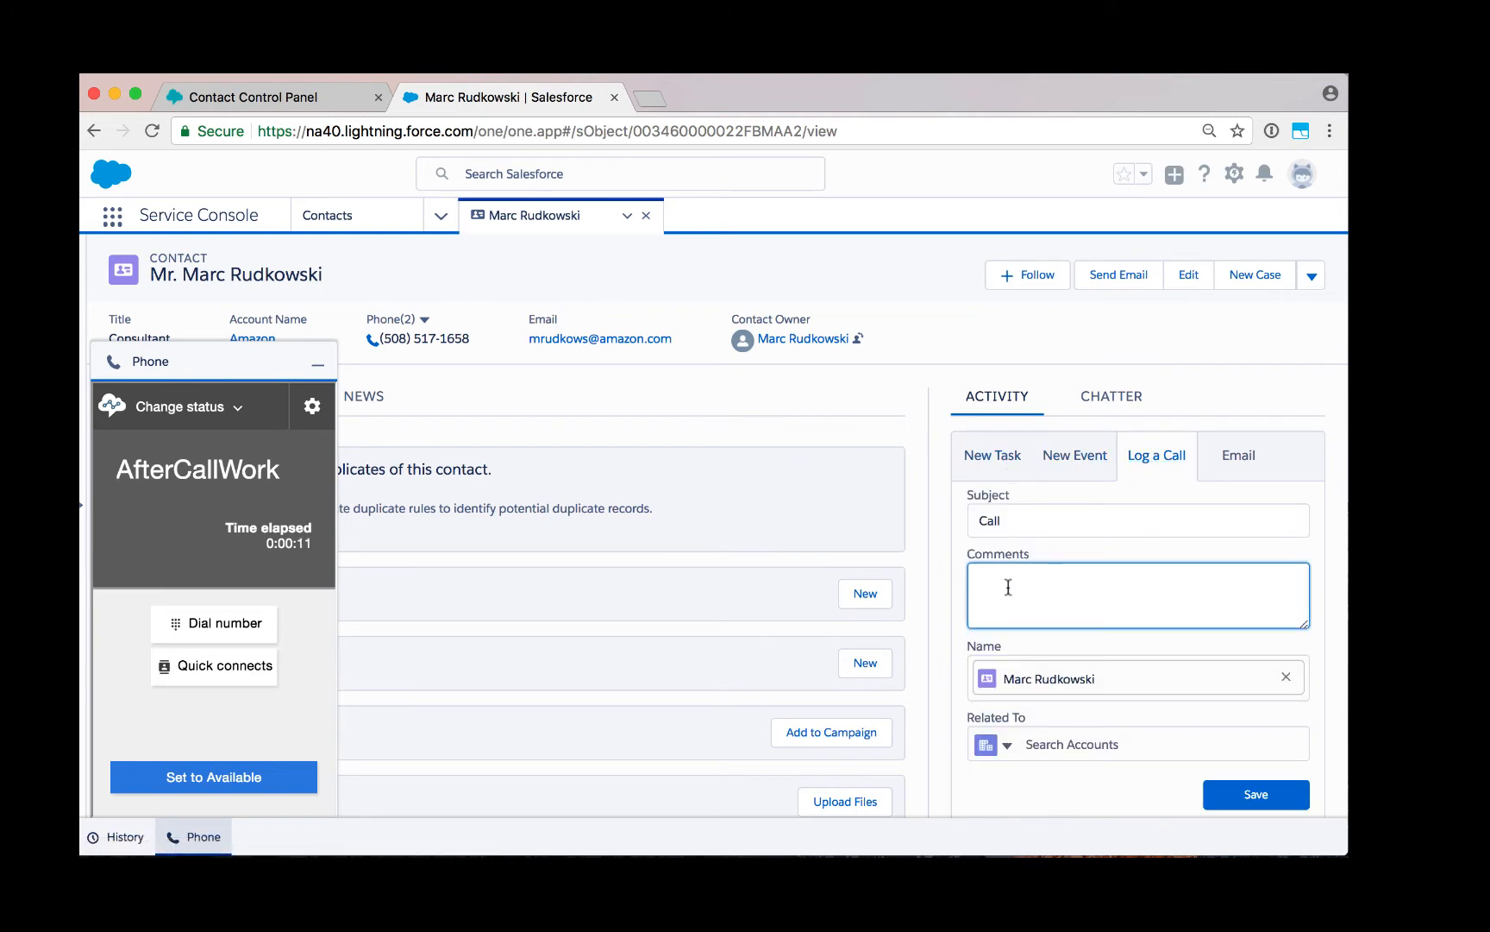
{"action": "type", "text": "the call with mr"}
{"action": "type", "text": " rudkowski"}
{"action": "type", "text": " went ve"}
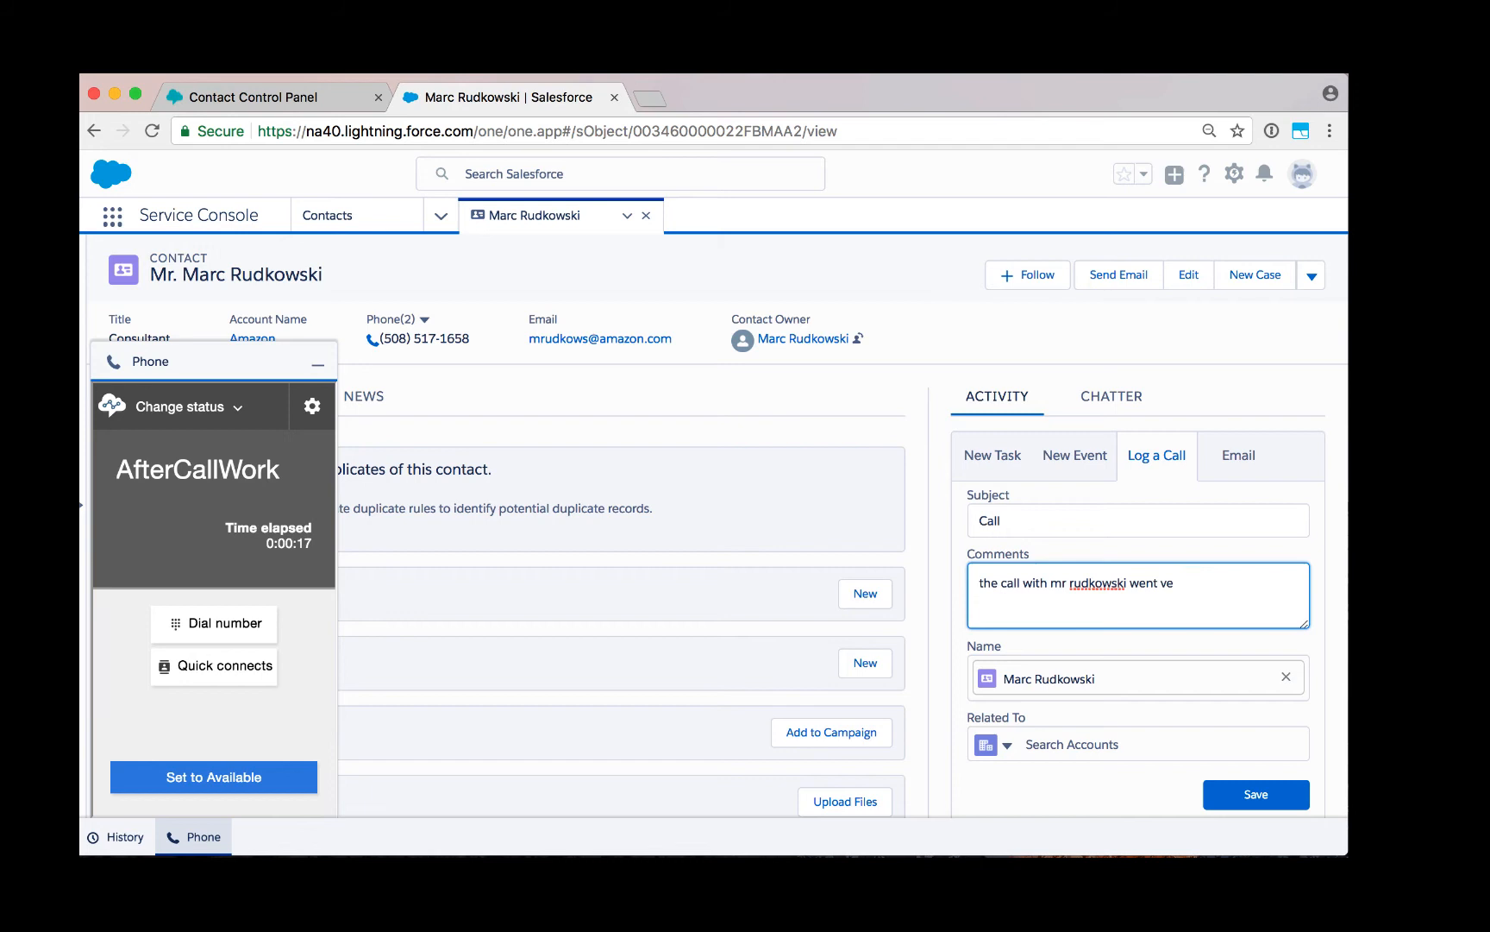
{"action": "type", "text": "ry well."}
{"action": "left_click", "coordinate": [1239, 804]}
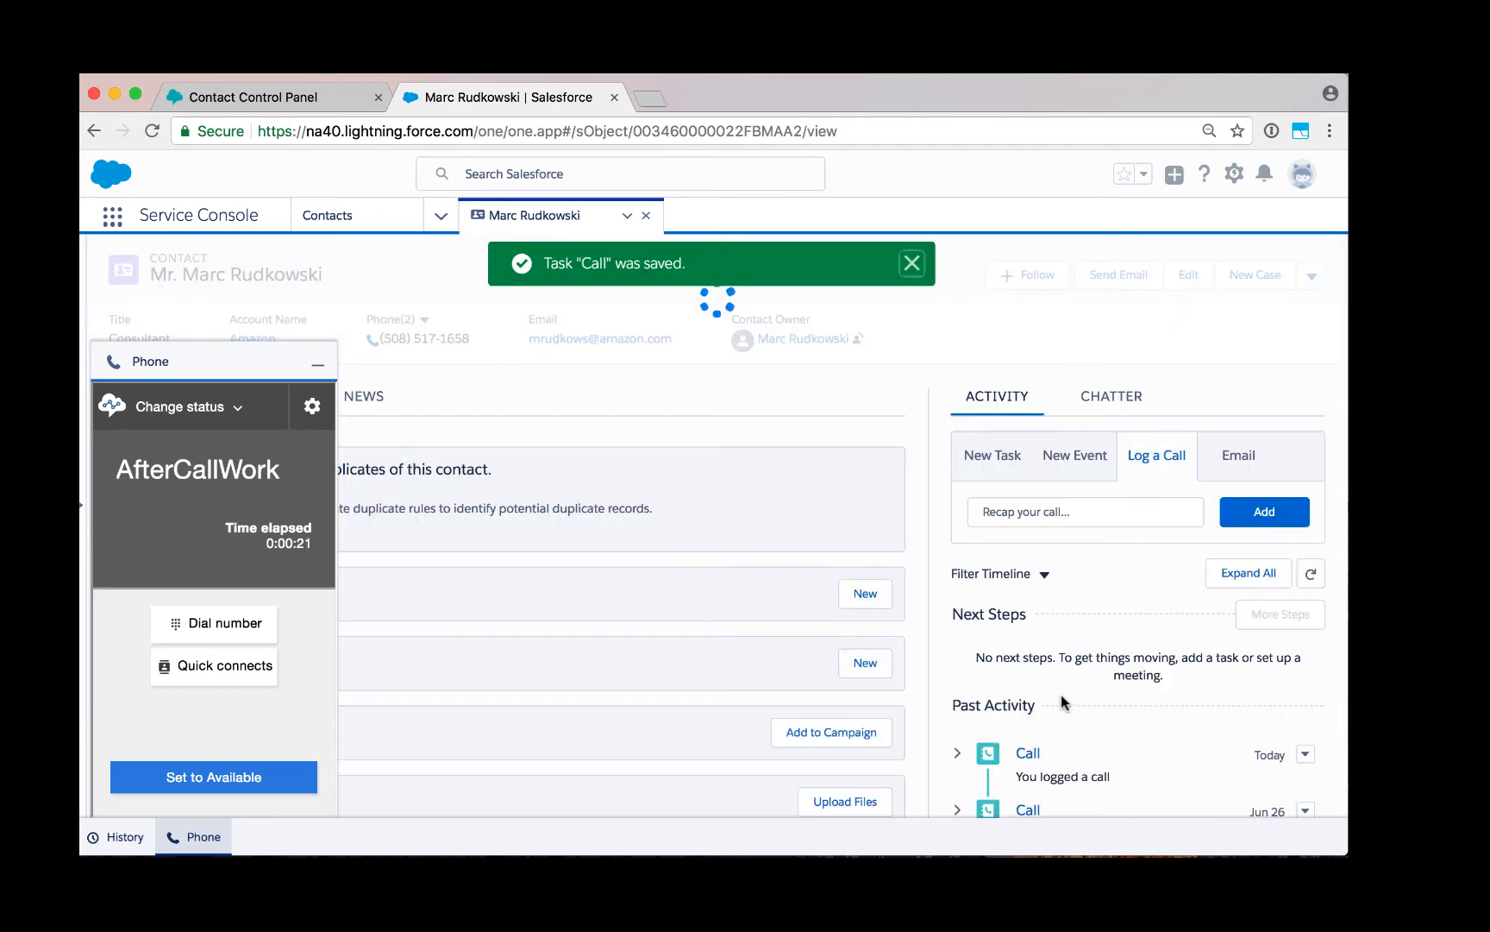
{"action": "left_click", "coordinate": [234, 773]}
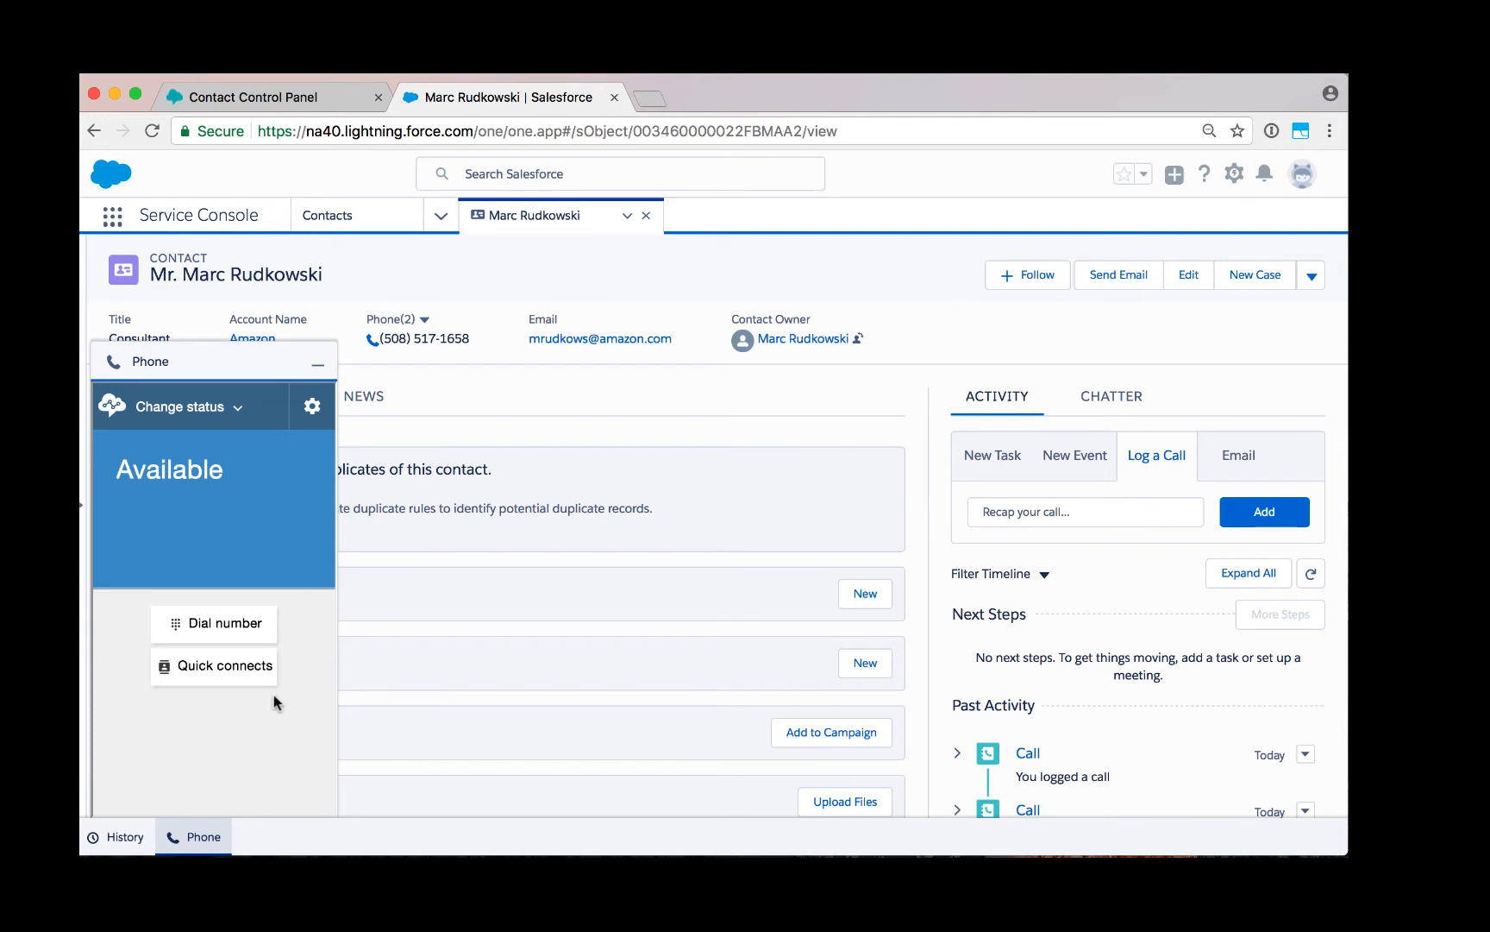
Step: Minimize the softphone, briefly recheck it from the Contacts list before the inbound call rings
{"action": "left_click", "coordinate": [319, 365]}
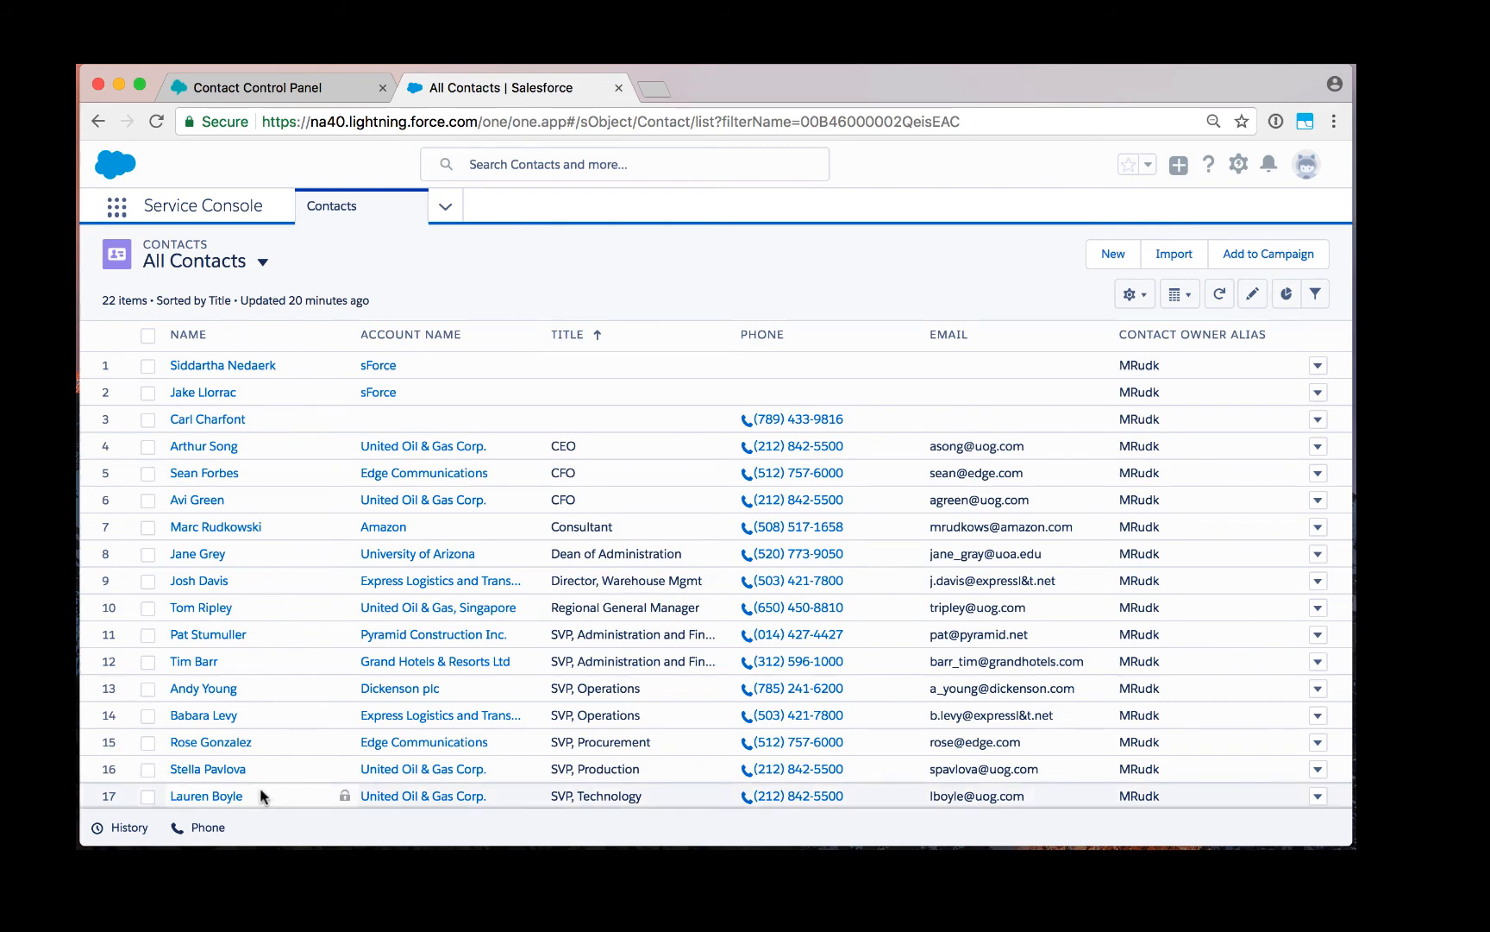
{"action": "left_click", "coordinate": [207, 829]}
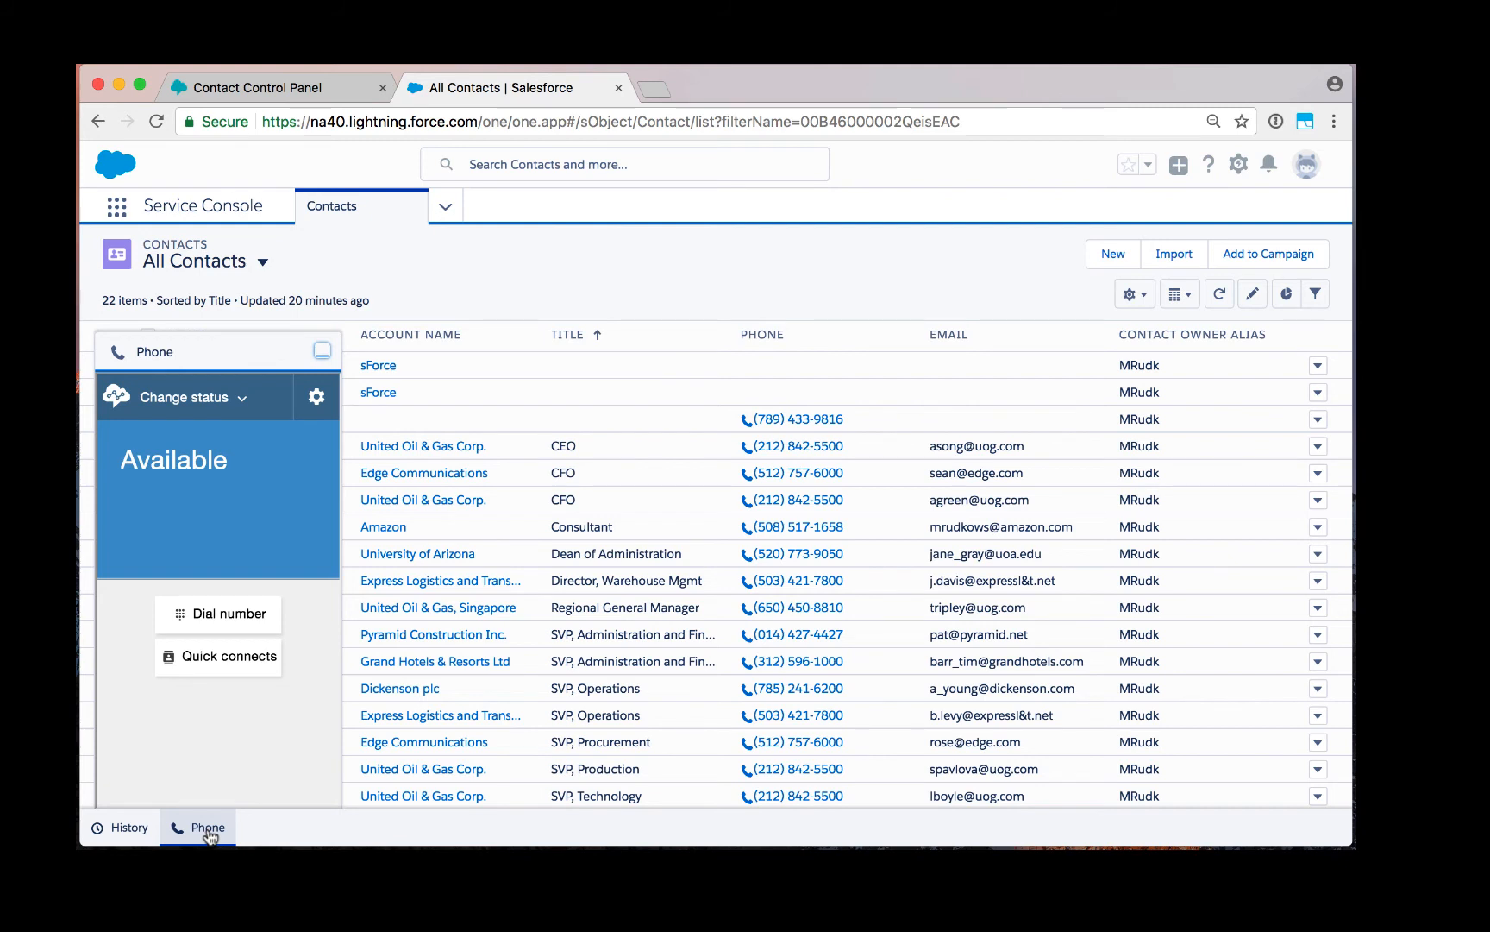
{"action": "left_click", "coordinate": [207, 828]}
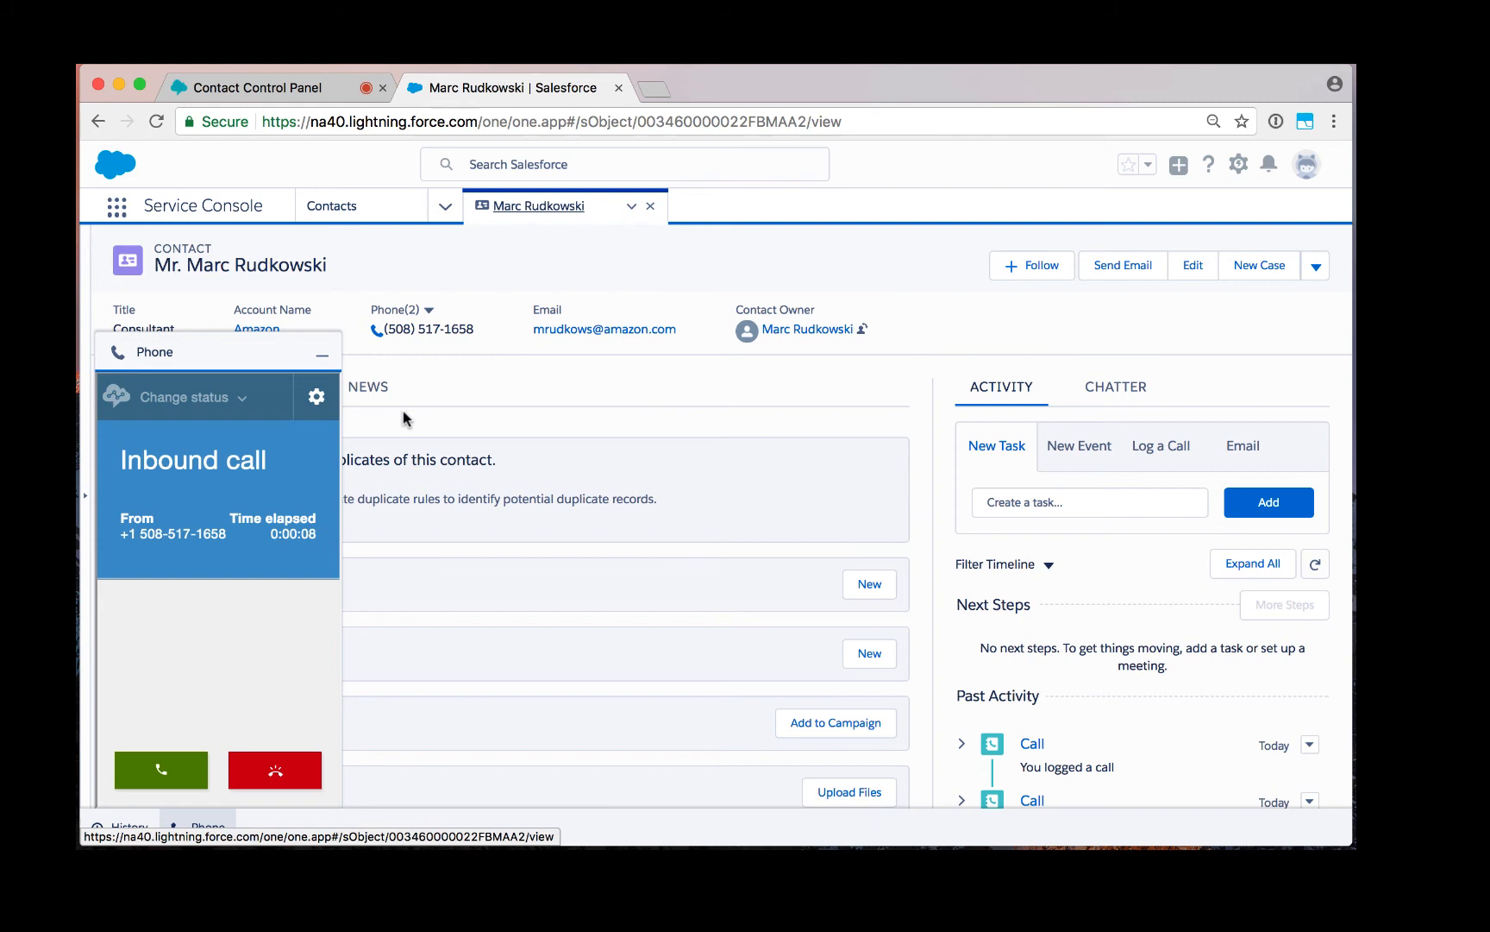
{"action": "left_click", "coordinate": [174, 771]}
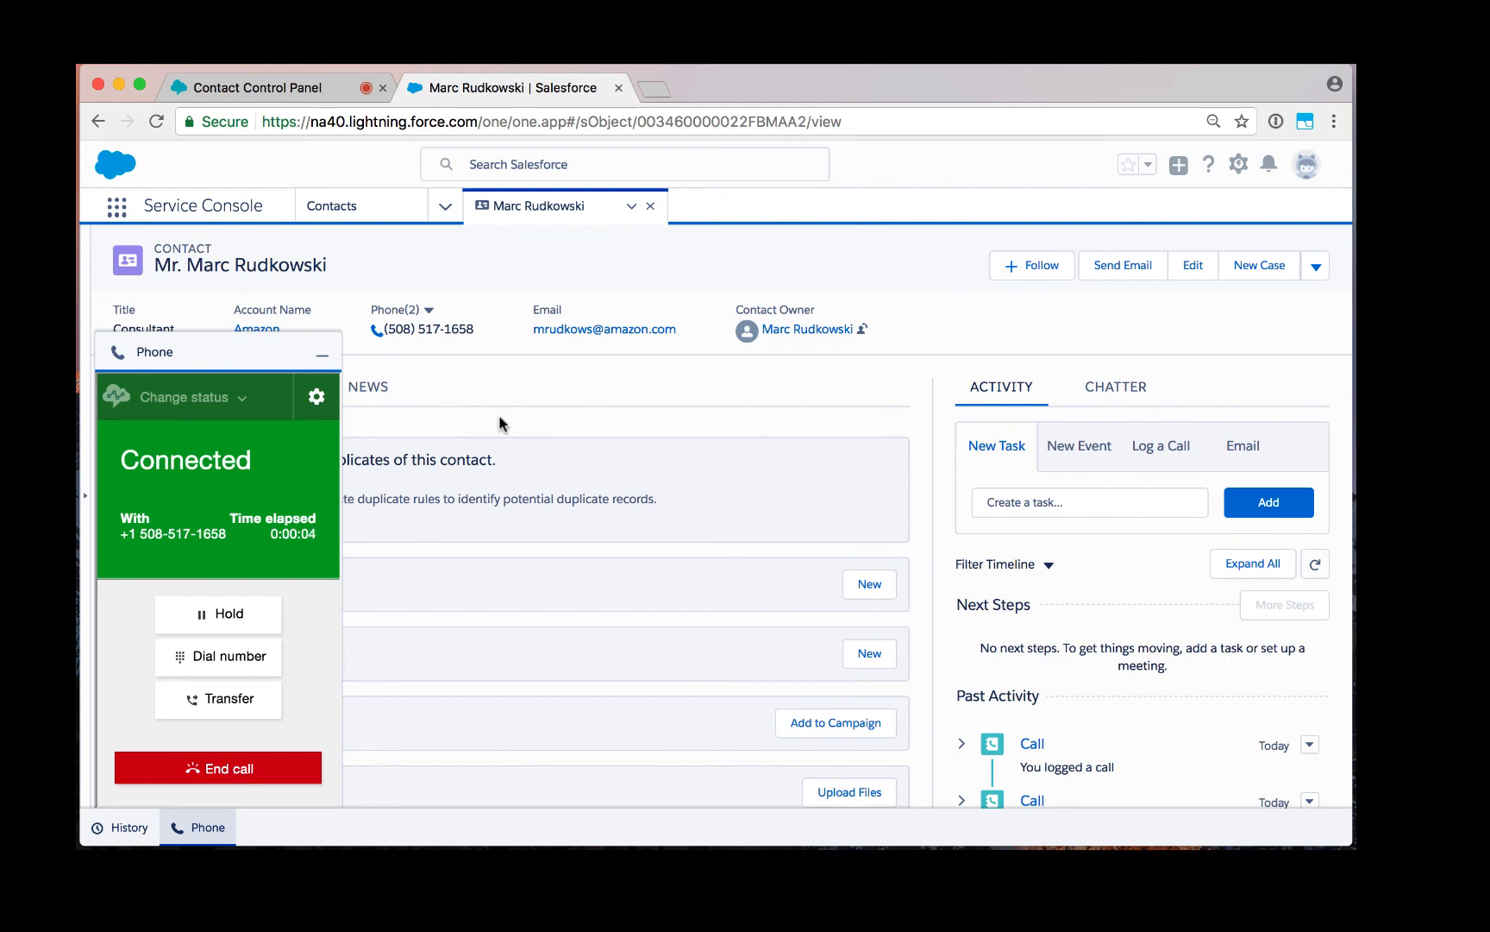
{"action": "left_click", "coordinate": [202, 769]}
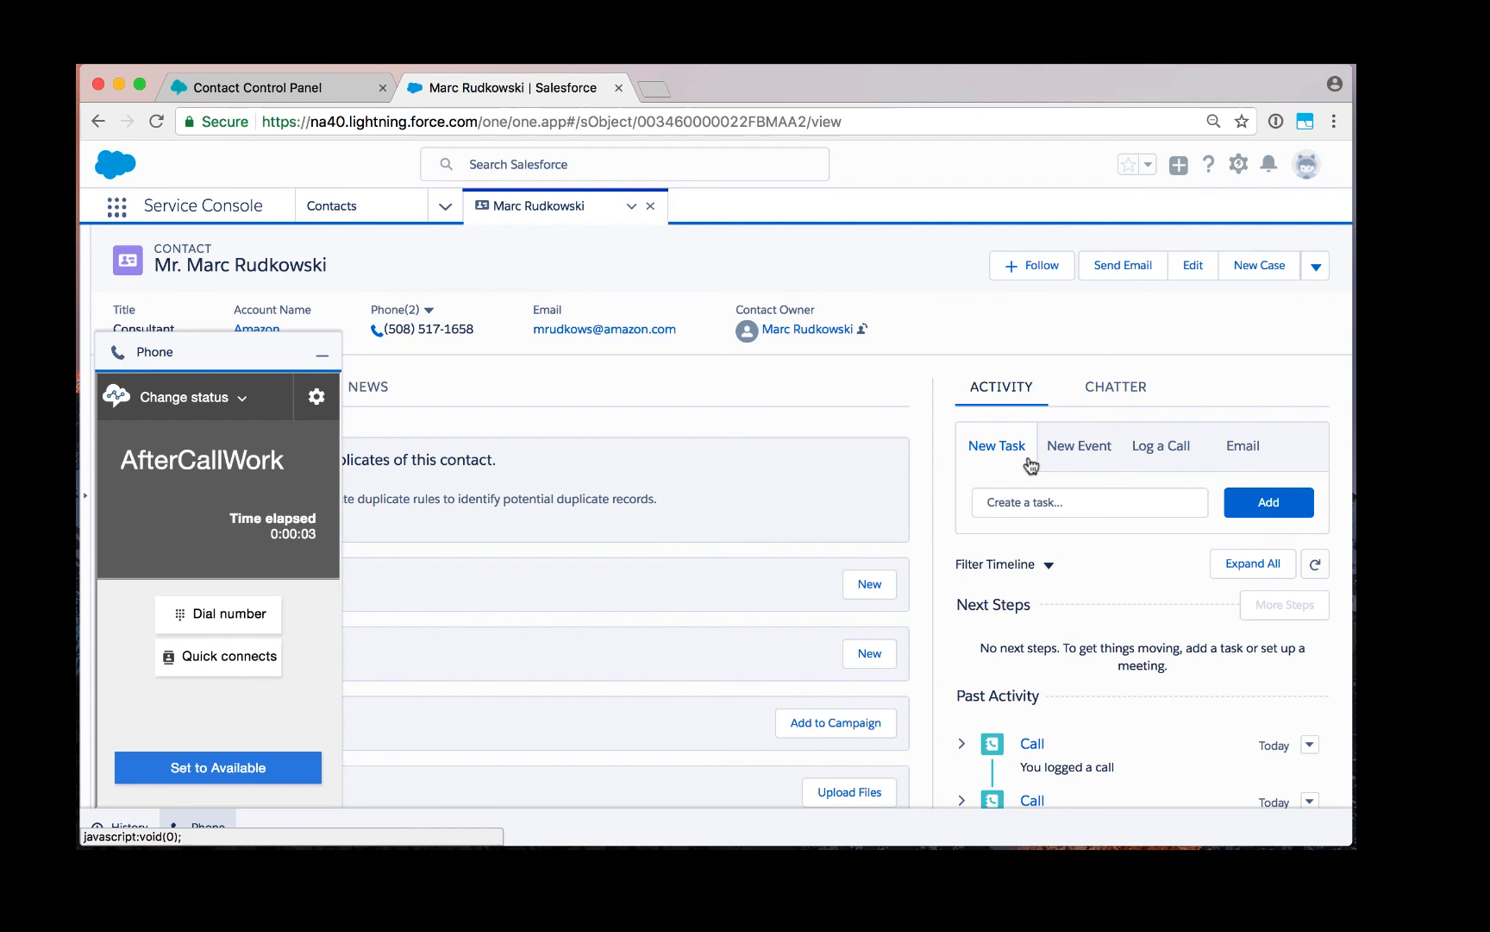
Step: Log the inbound call with the comment that it was excellent, then set the agent Available
{"action": "left_click", "coordinate": [1164, 451]}
{"action": "left_click", "coordinate": [1073, 608]}
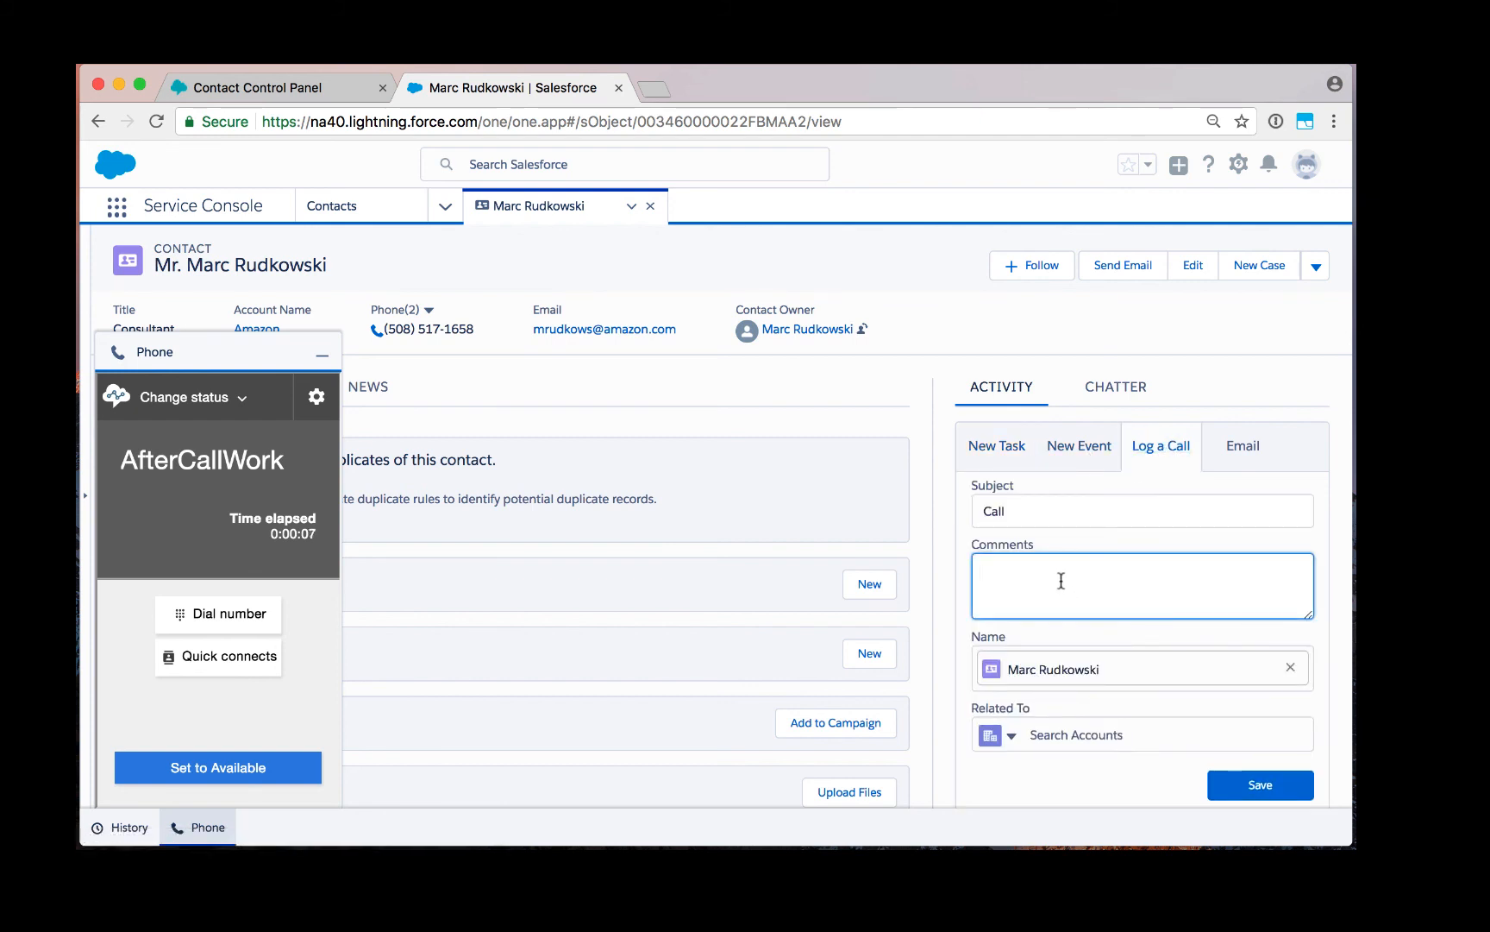
{"action": "type", "text": "the conver"}
{"action": "type", "text": "sation with mr rud"}
{"action": "type", "text": "kowski was e"}
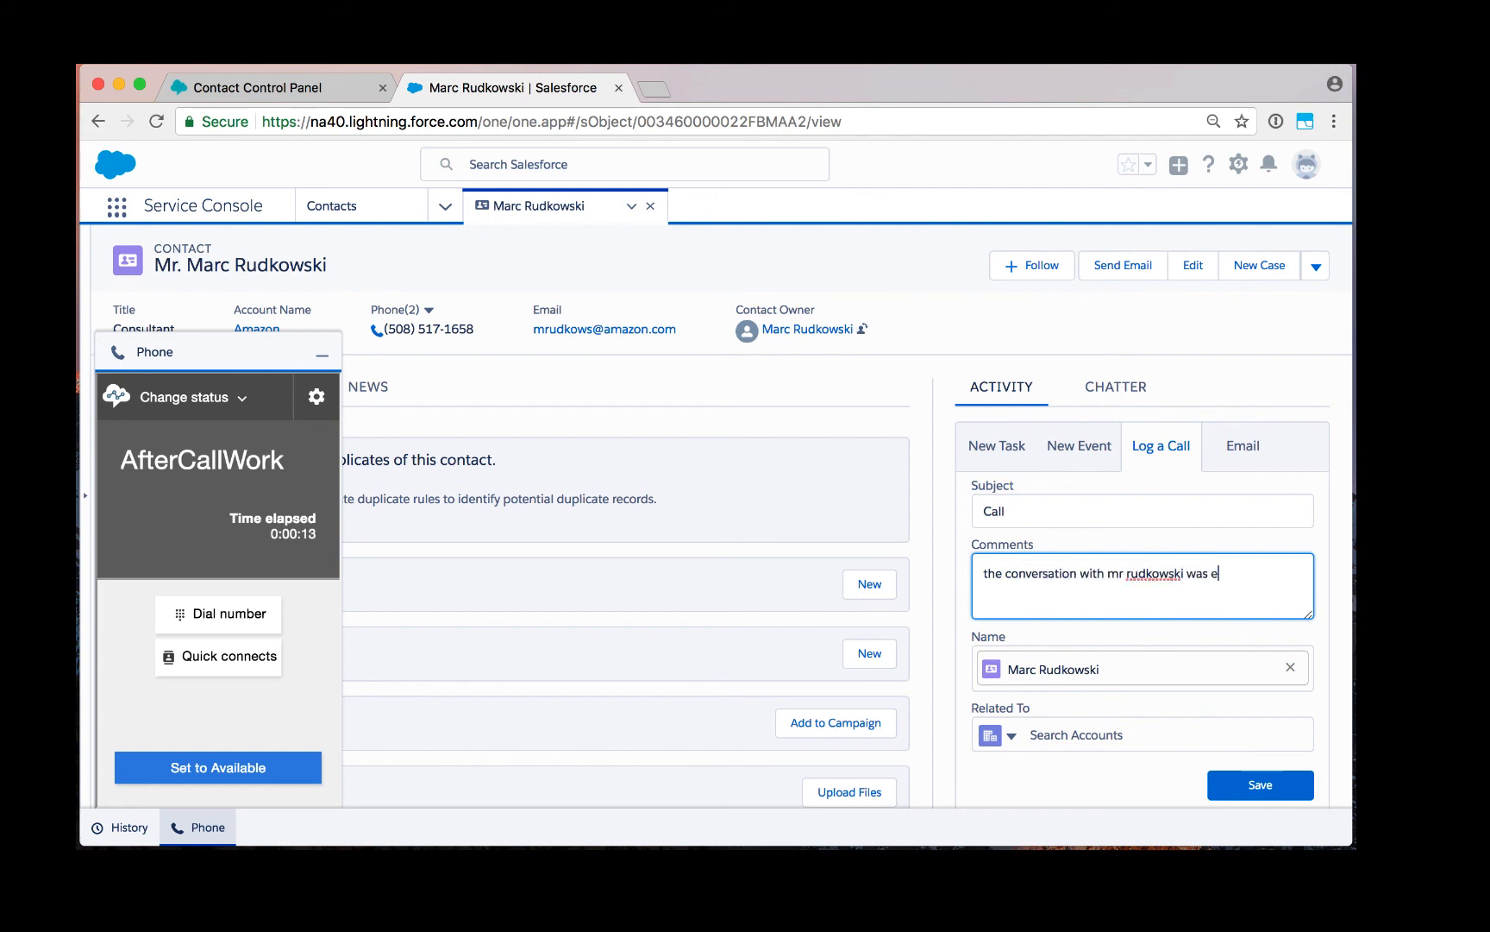
{"action": "type", "text": "xcll"}
{"action": "type", "text": "ellent."}
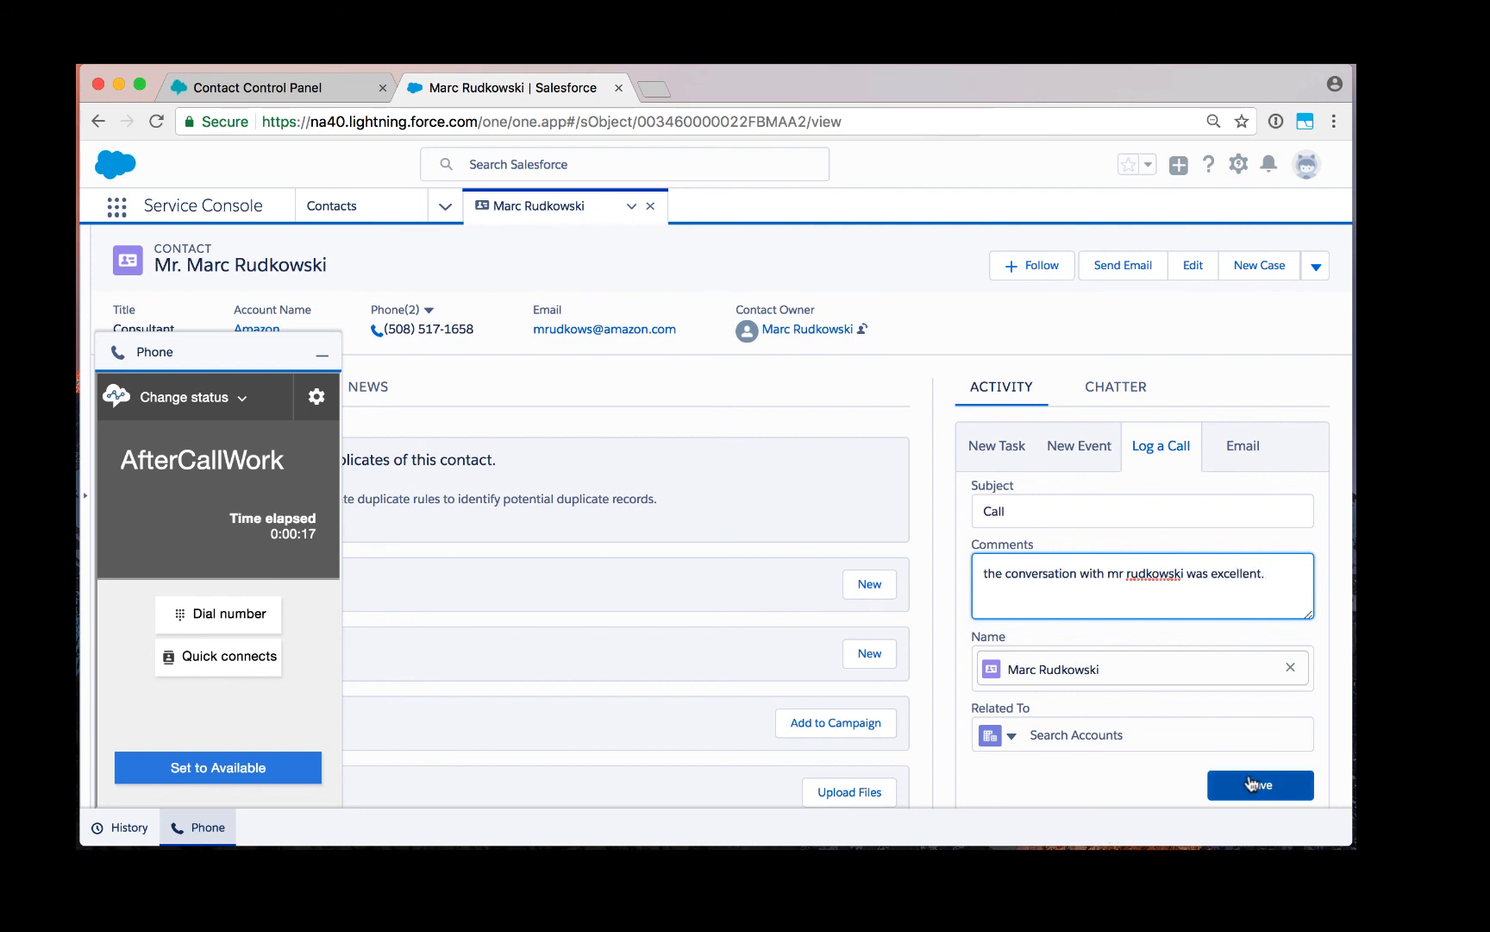
{"action": "left_click", "coordinate": [1253, 784]}
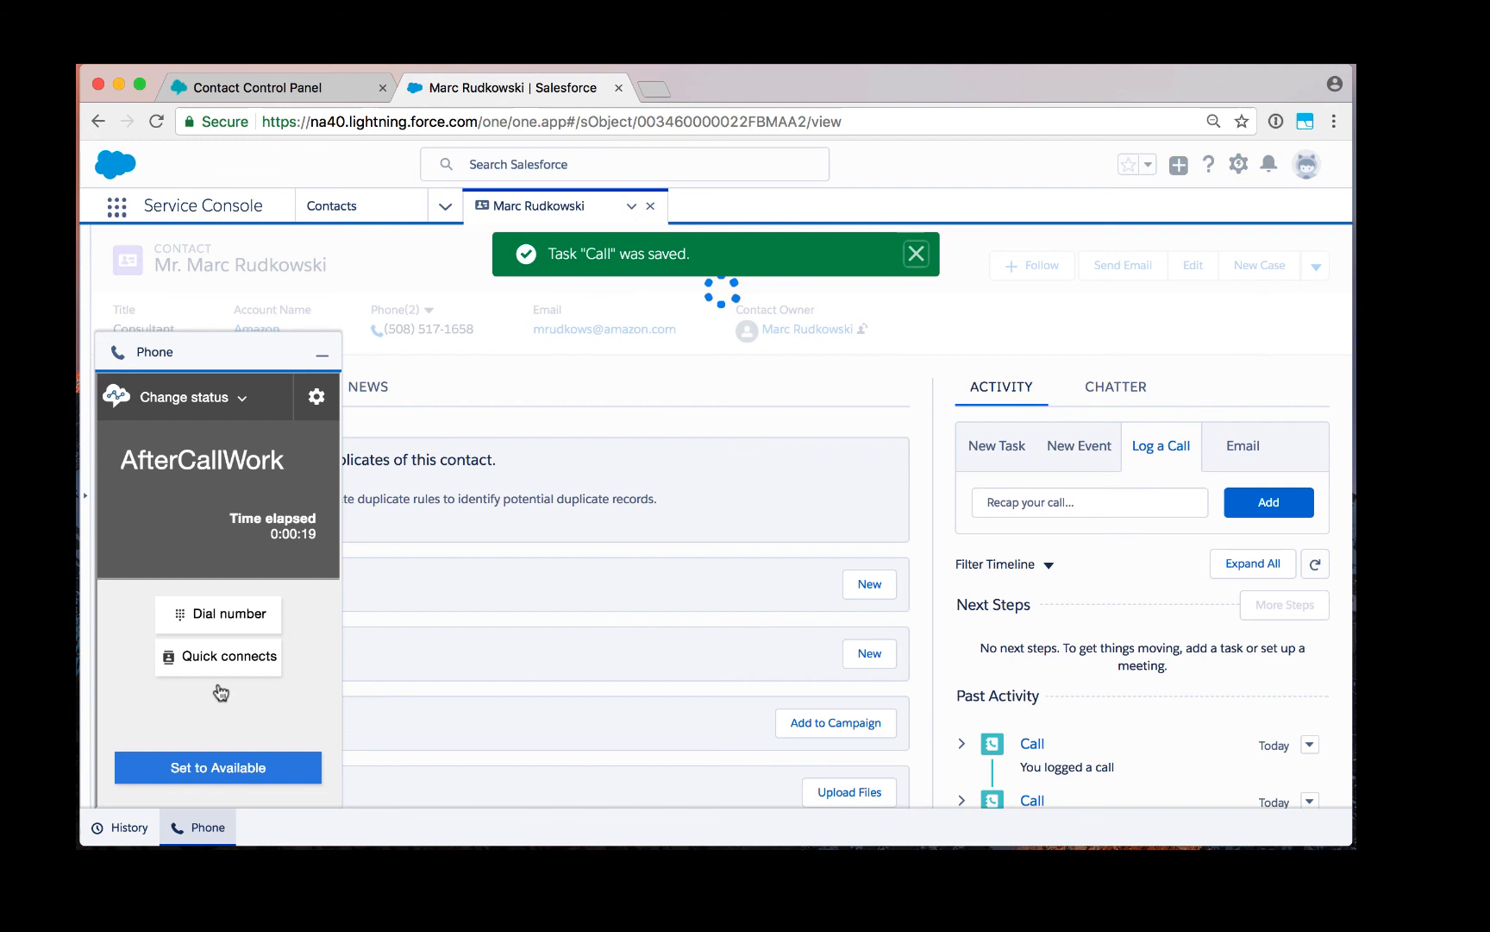
{"action": "left_click", "coordinate": [203, 769]}
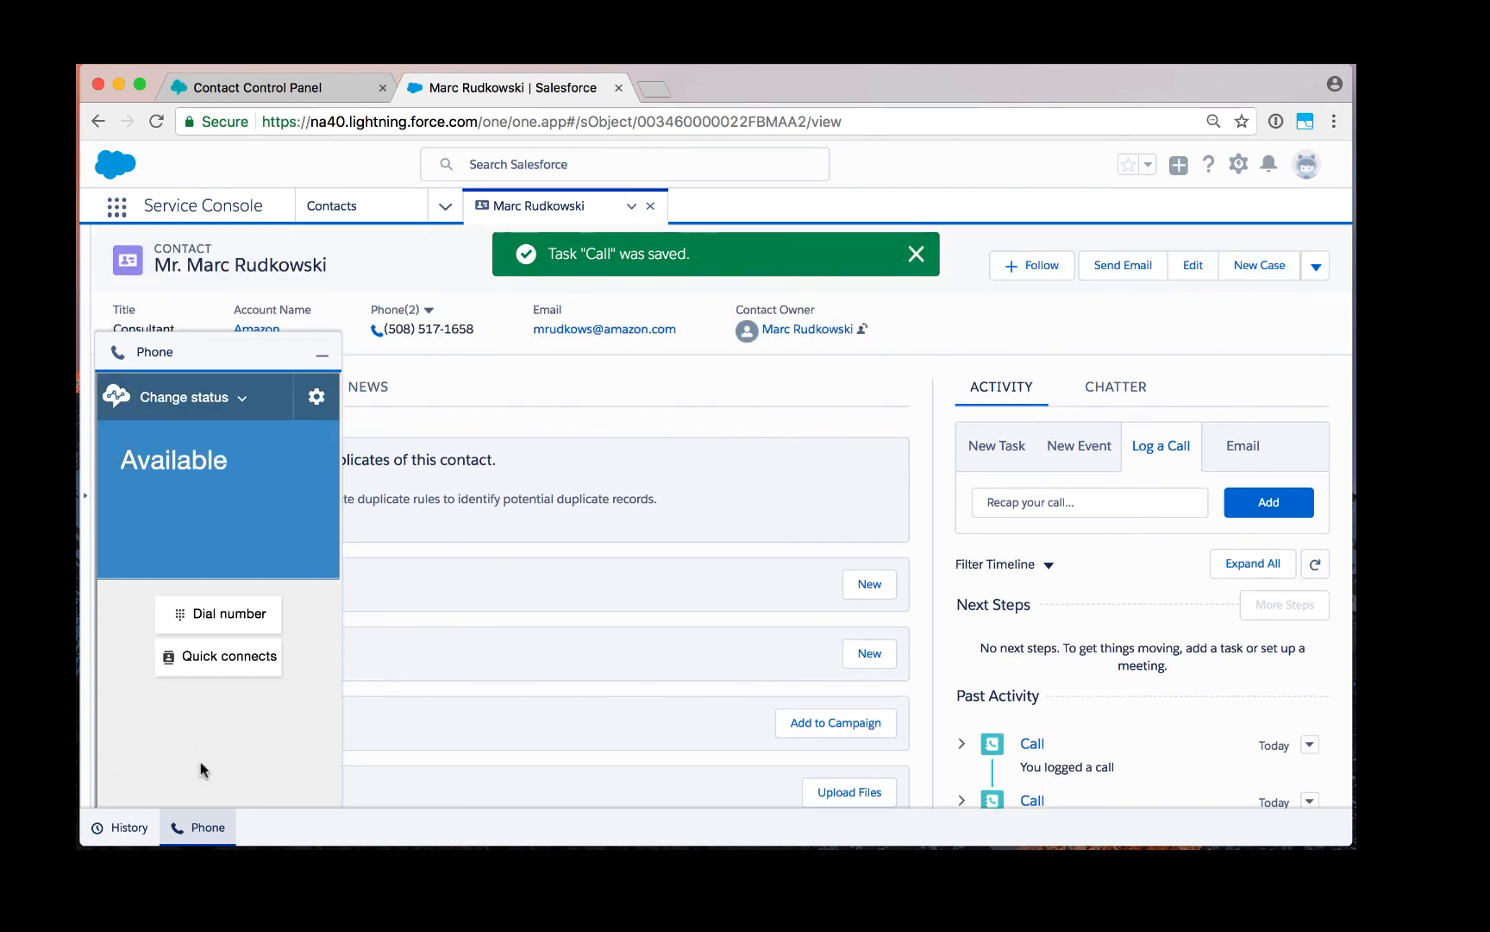